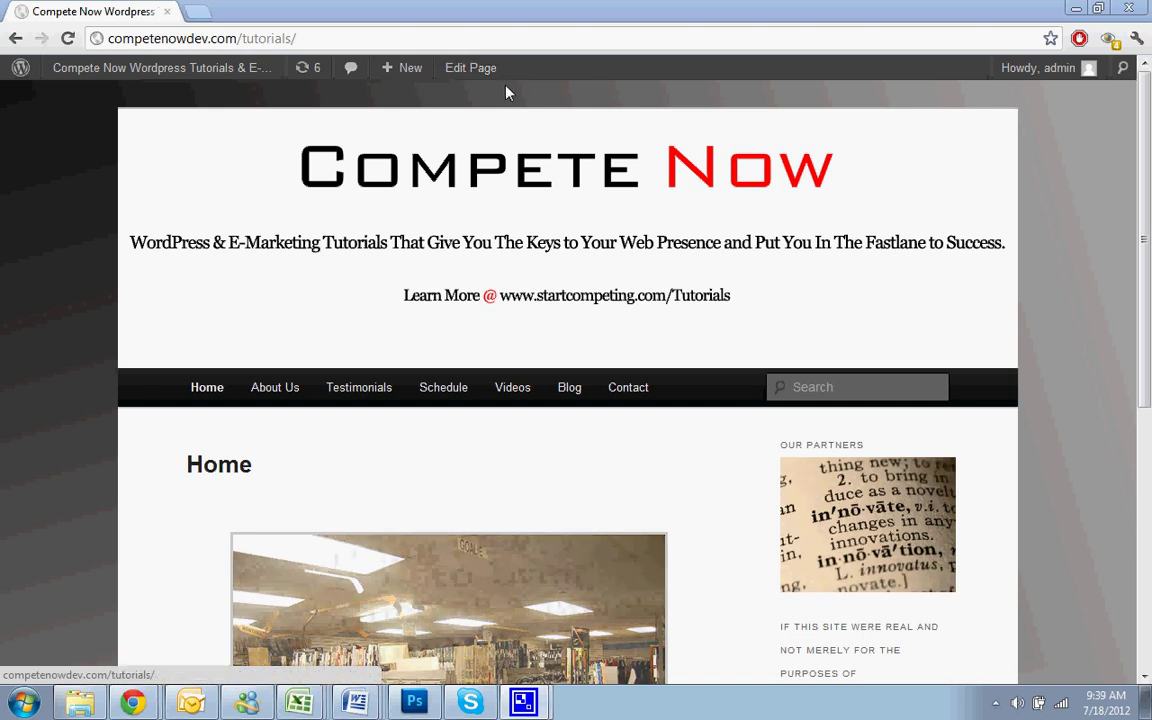
Step: Open the WordPress admin dashboard of the Compete Now tutorials site
{"action": "mouse_move", "coordinate": [180, 70]}
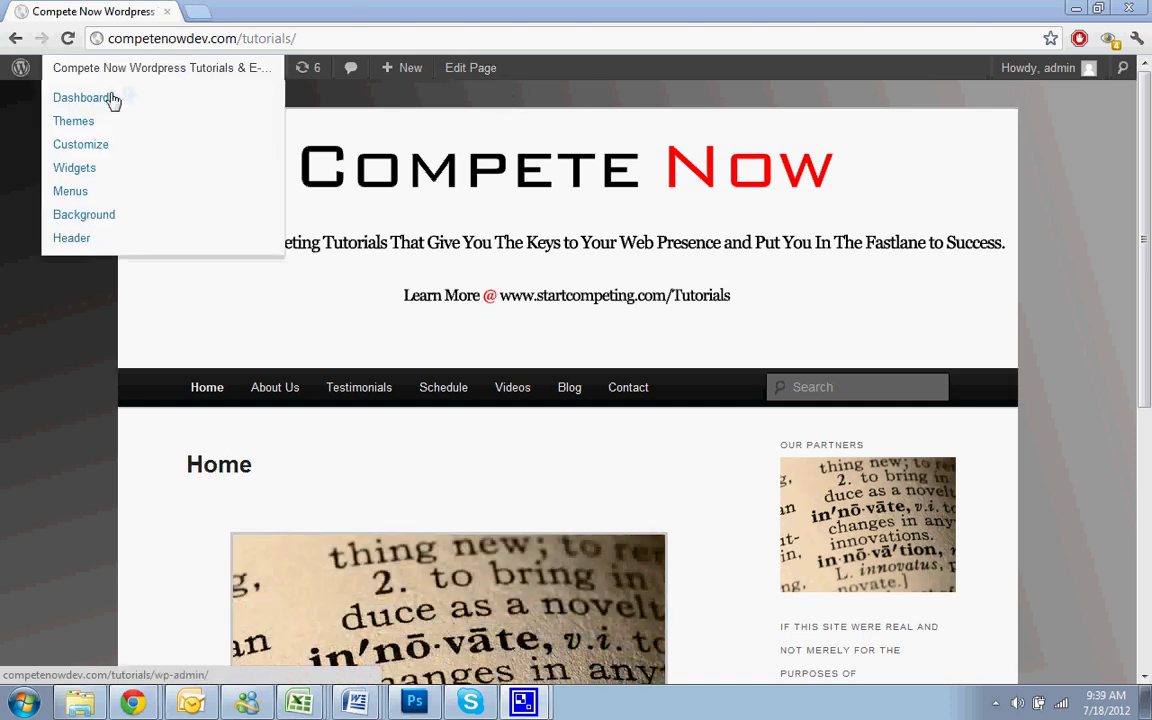
{"action": "left_click", "coordinate": [113, 100]}
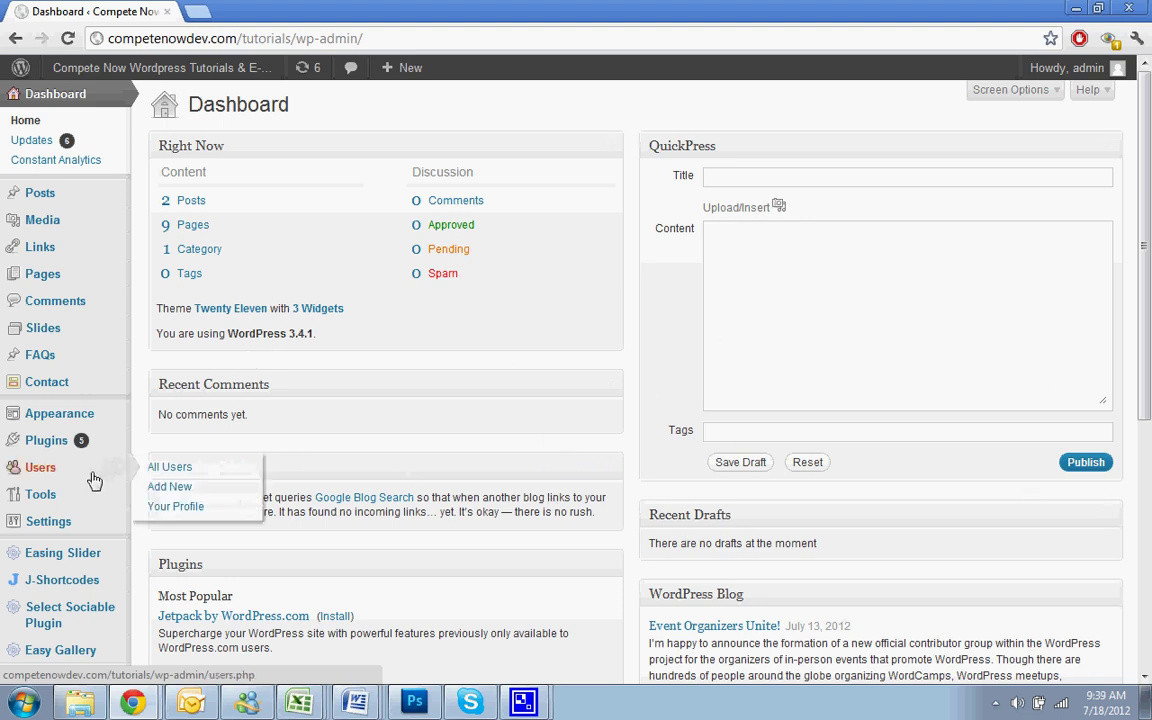
{"action": "scroll", "coordinate": [321, 489], "scroll_direction": "down", "scroll_amount": 3}
{"action": "scroll", "coordinate": [375, 467], "scroll_direction": "up", "scroll_amount": 3}
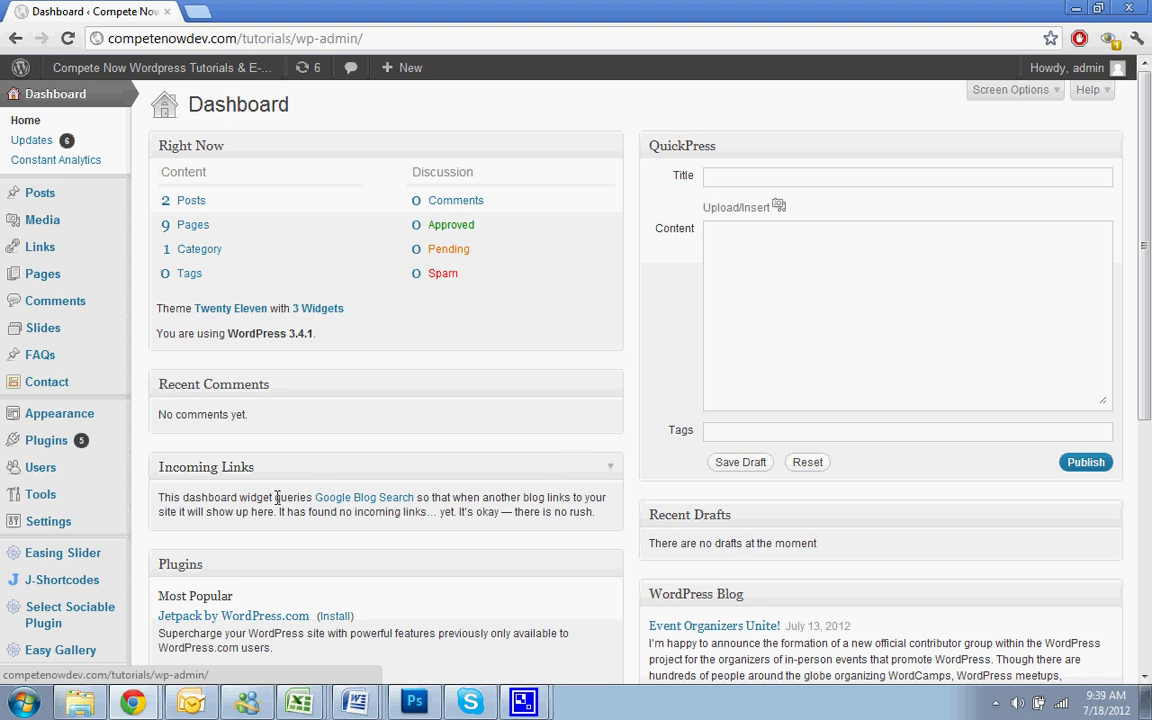
Step: Search the plugin directory for "Ultimate Coming Soon Page" from the page for adding new plugins
{"action": "mouse_move", "coordinate": [98, 445]}
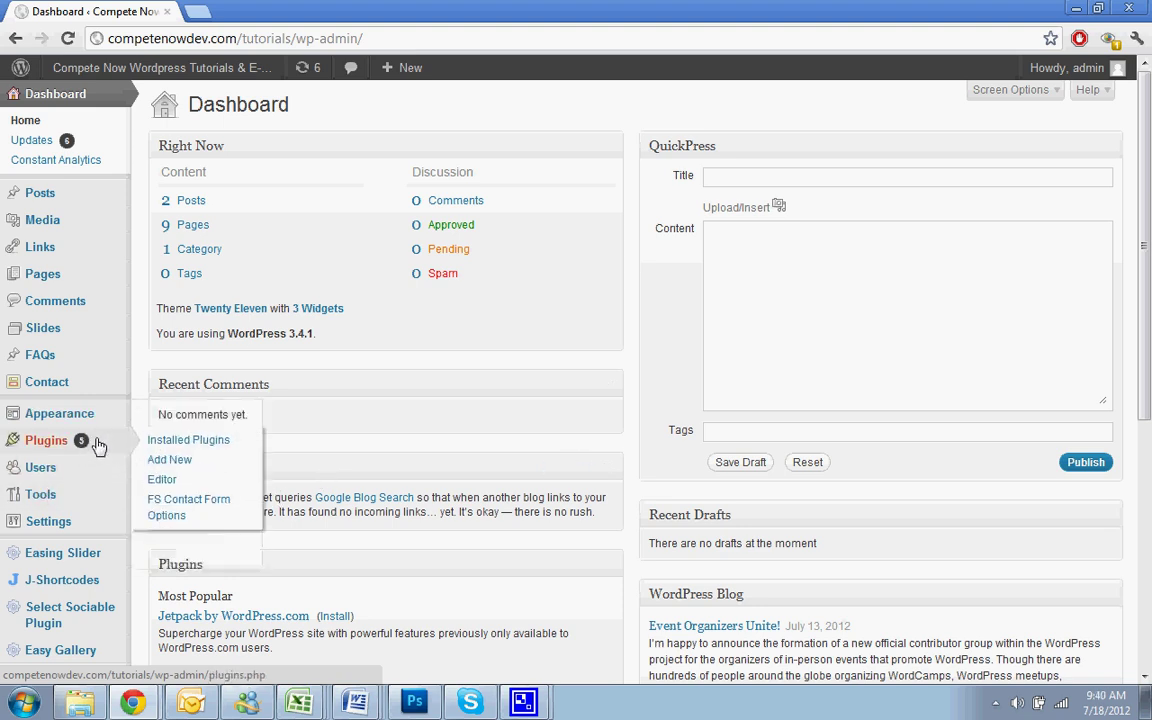
{"action": "left_click", "coordinate": [169, 459]}
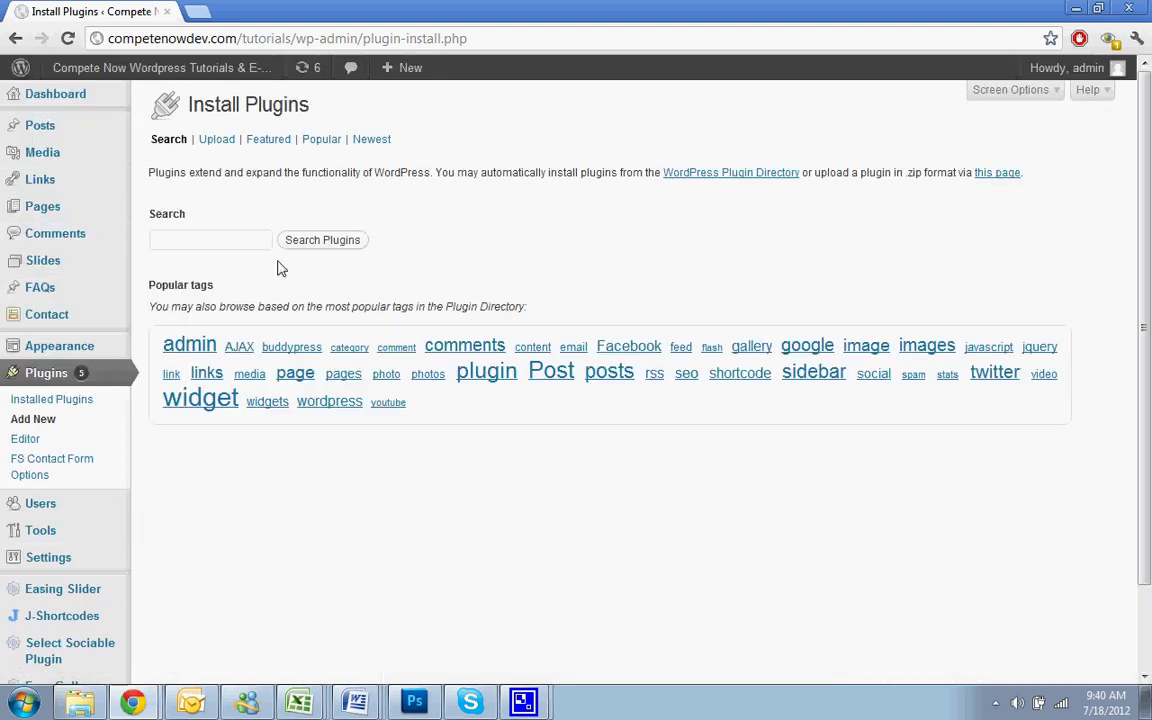
{"action": "left_click", "coordinate": [240, 242]}
{"action": "type", "text": "ul"}
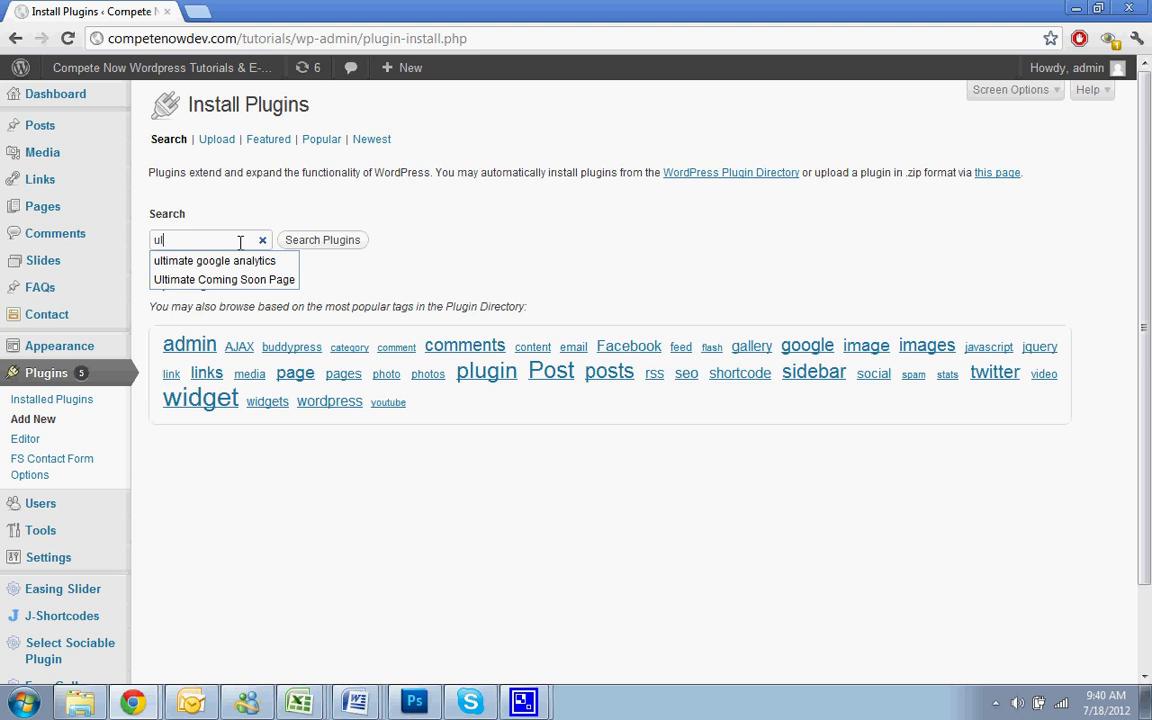
{"action": "left_click", "coordinate": [226, 279]}
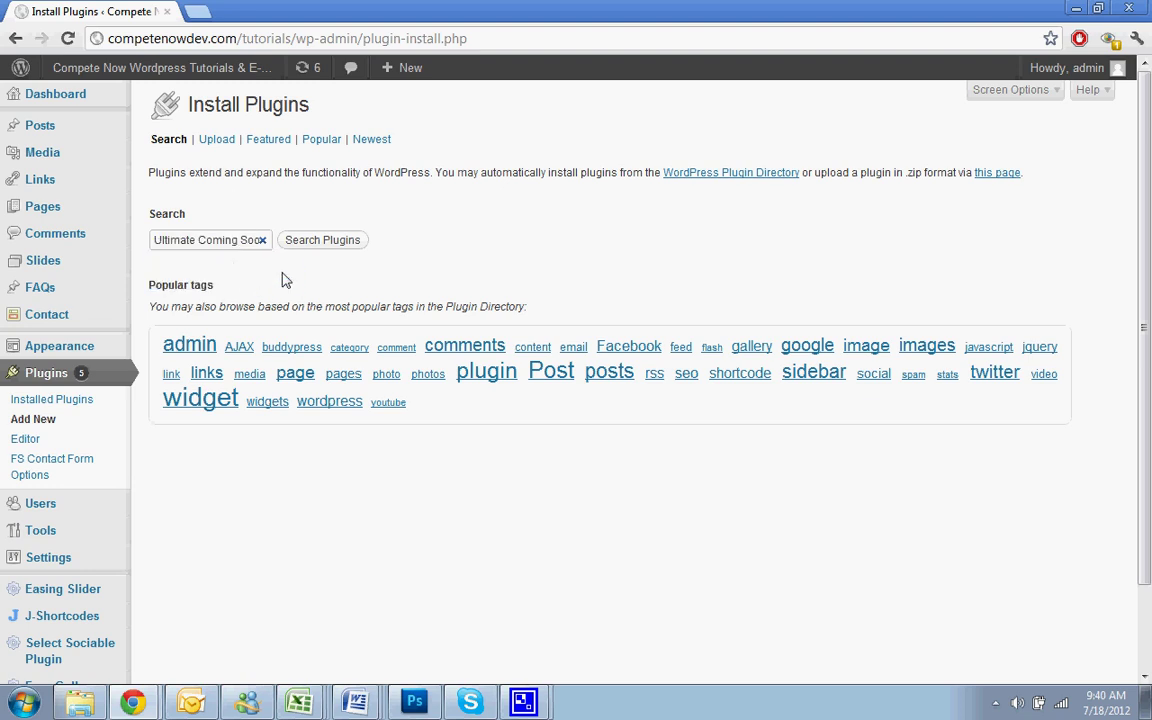
{"action": "left_click", "coordinate": [316, 248]}
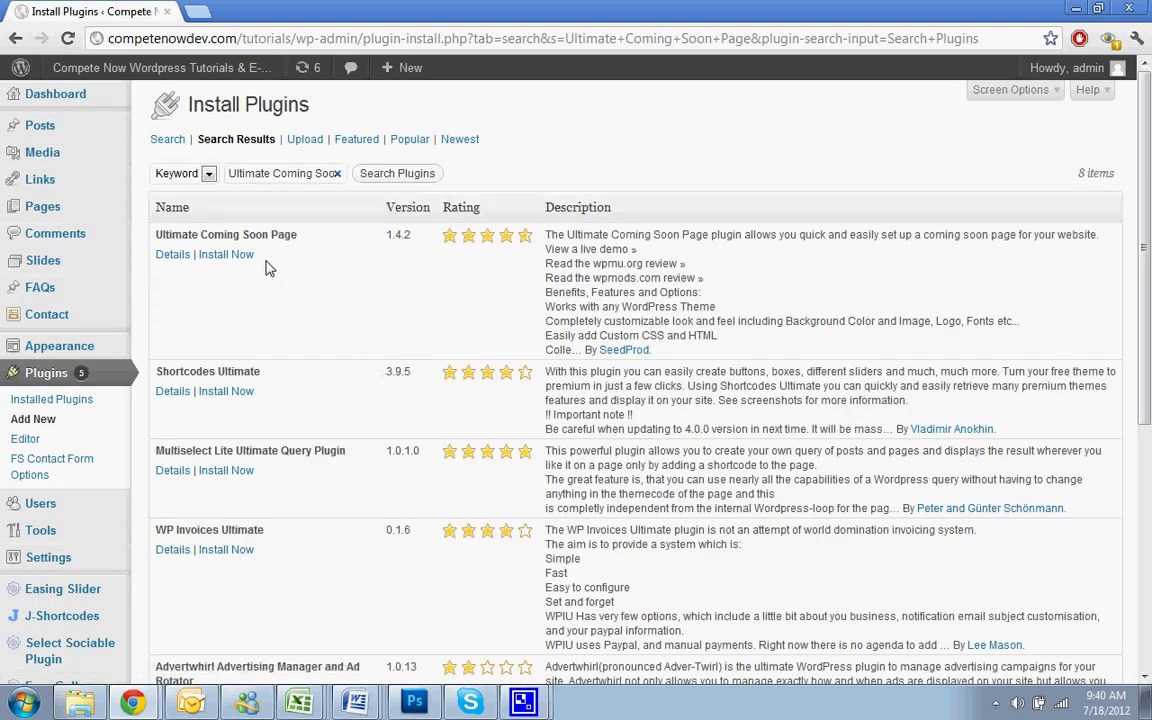
Step: Install the Ultimate Coming Soon Page plugin and activate it
{"action": "left_click", "coordinate": [228, 254]}
{"action": "left_click", "coordinate": [598, 368]}
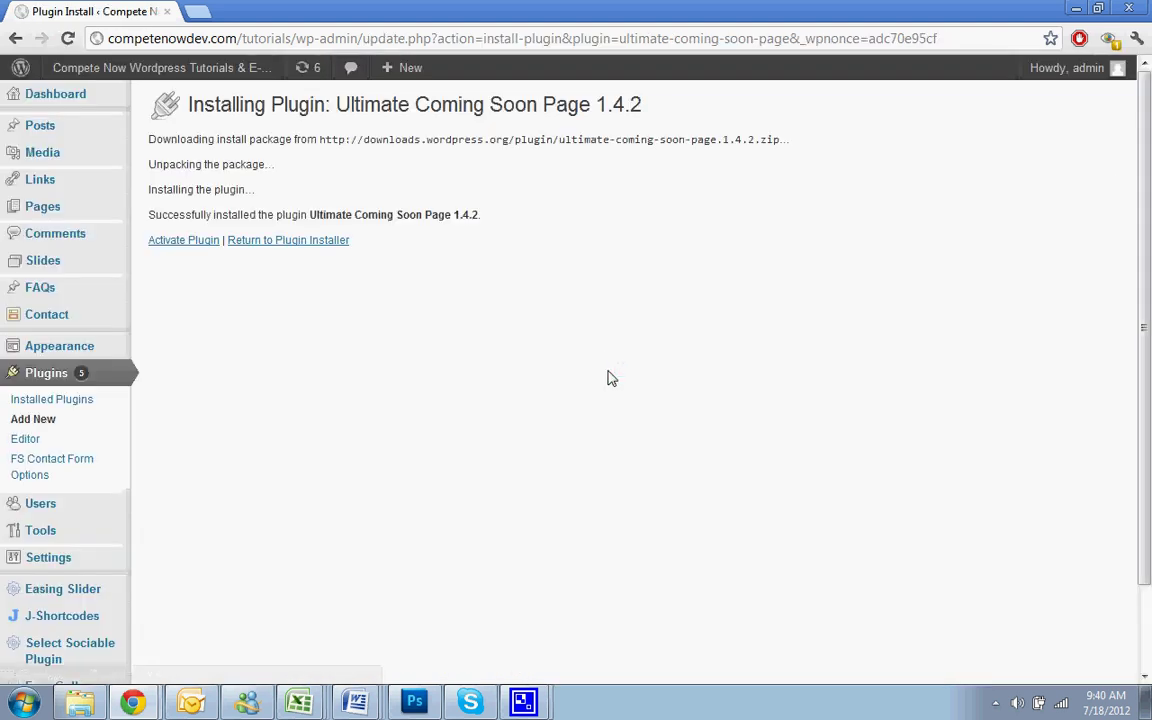
{"action": "left_click", "coordinate": [192, 242]}
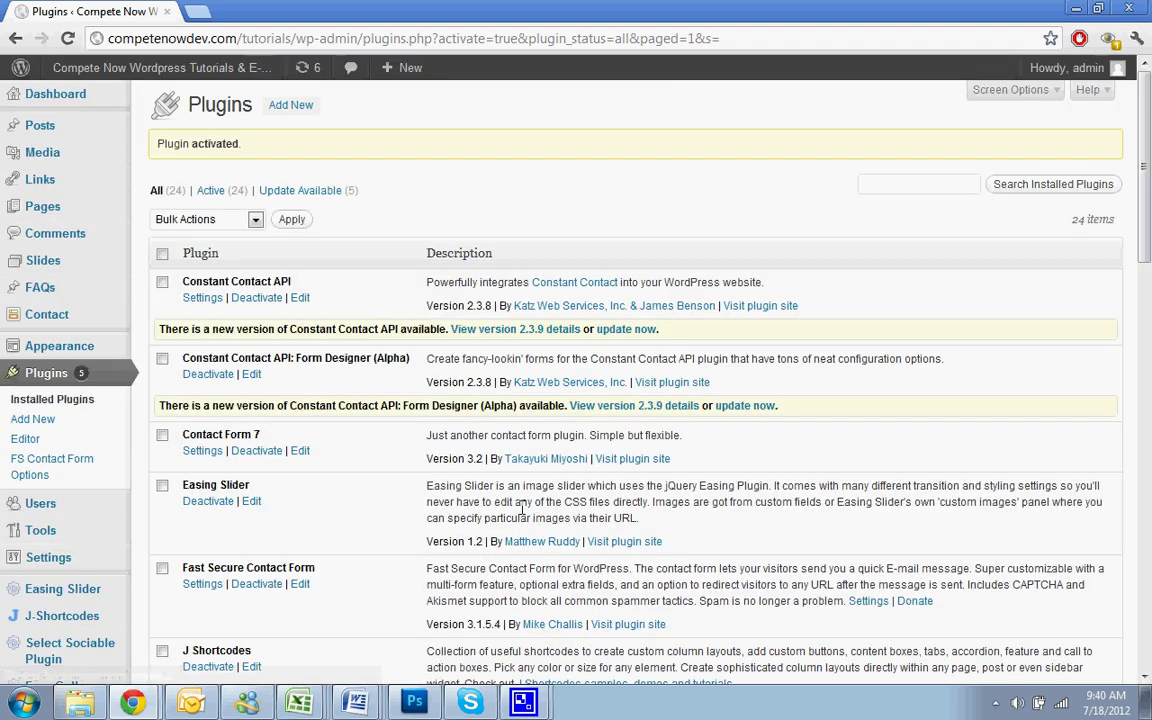
Step: Open the Coming Soon plugin's settings page and look through its options down to the save control
{"action": "scroll", "coordinate": [95, 368], "scroll_direction": "down", "scroll_amount": 4}
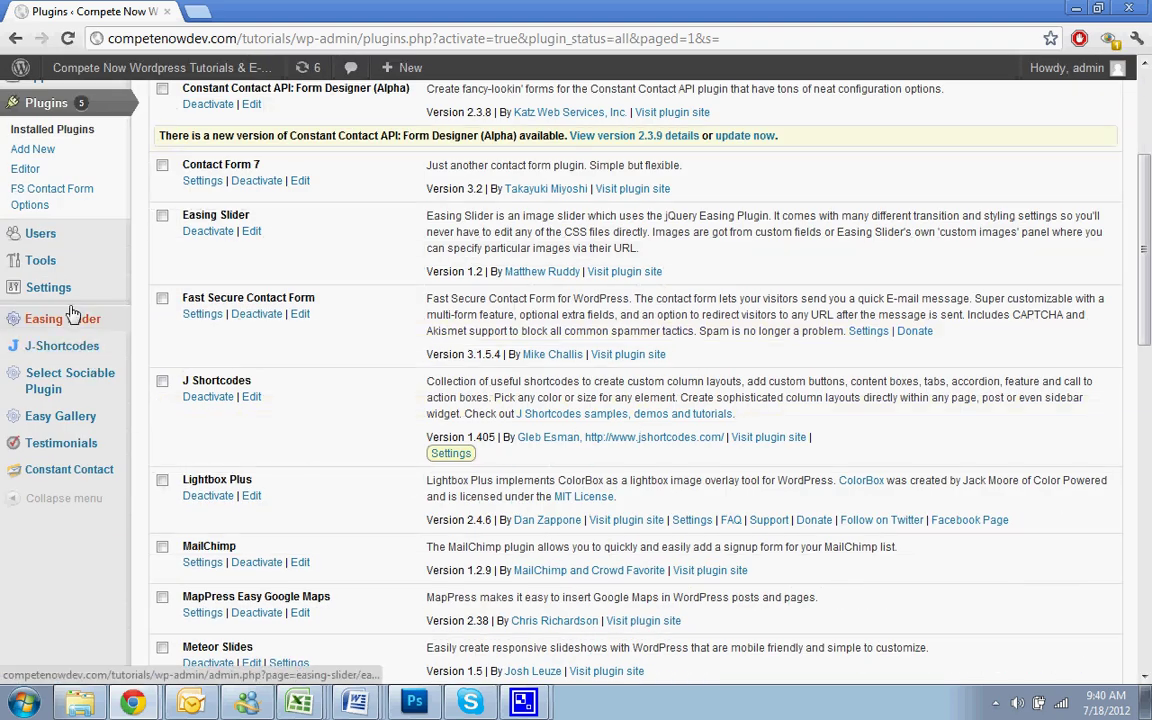
{"action": "mouse_move", "coordinate": [40, 292]}
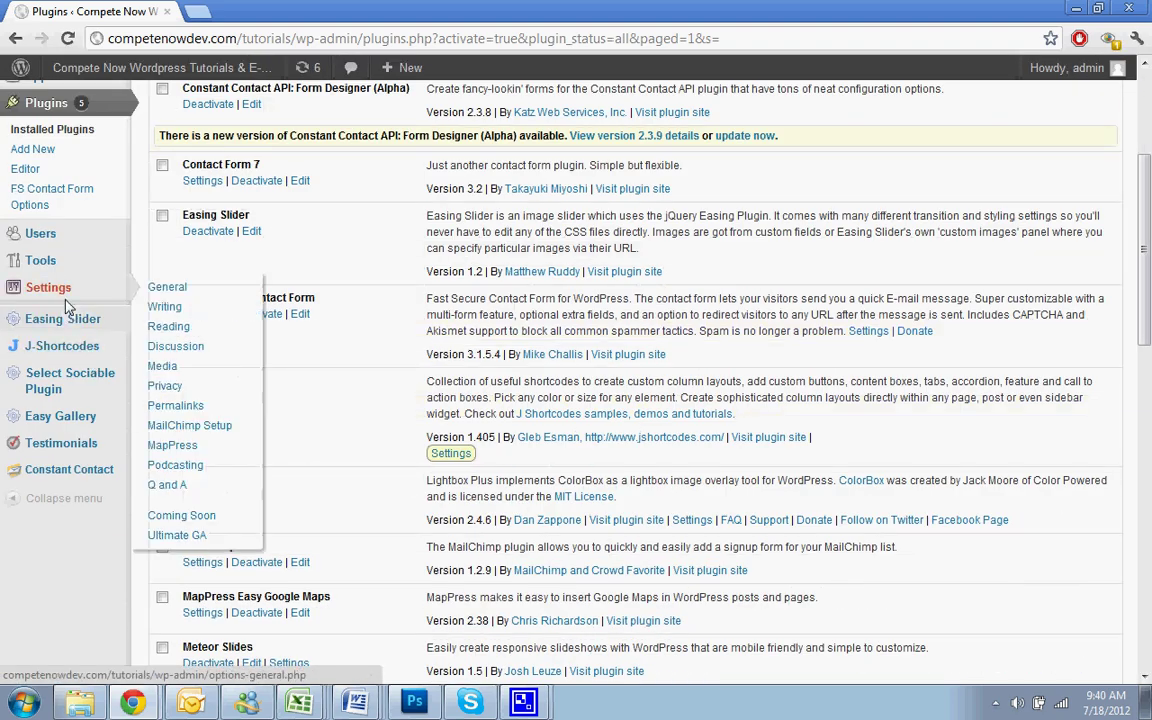
{"action": "left_click", "coordinate": [200, 517]}
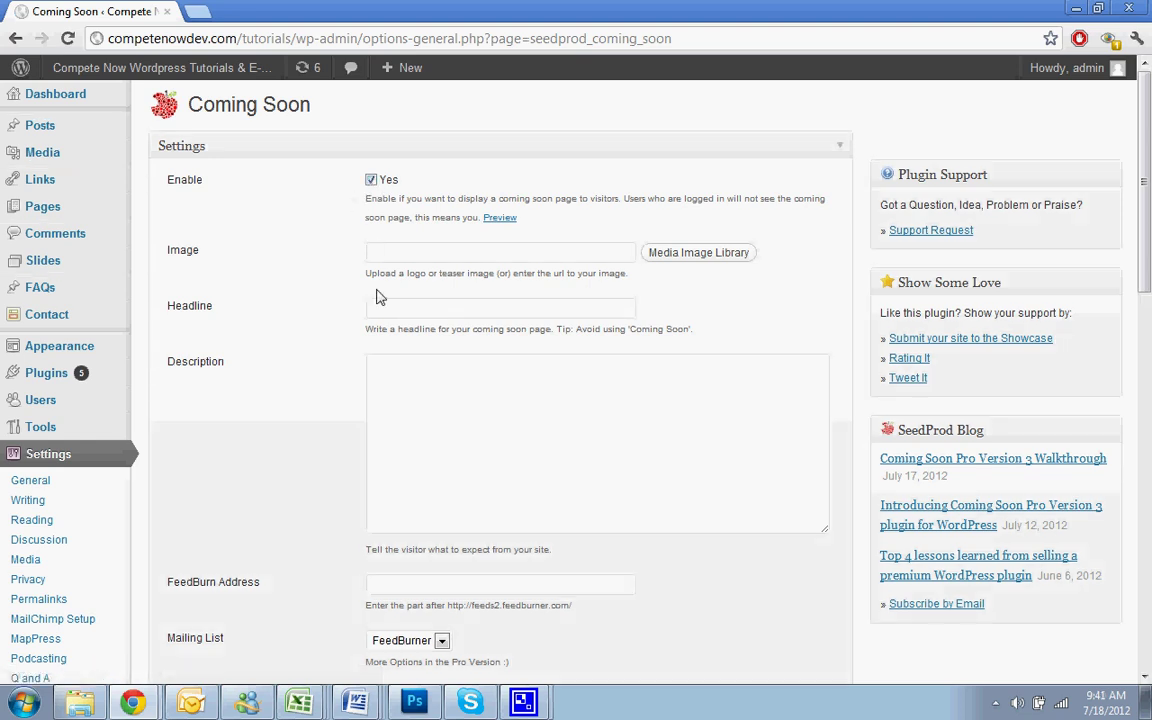
{"action": "scroll", "coordinate": [377, 296], "scroll_direction": "down", "scroll_amount": 10}
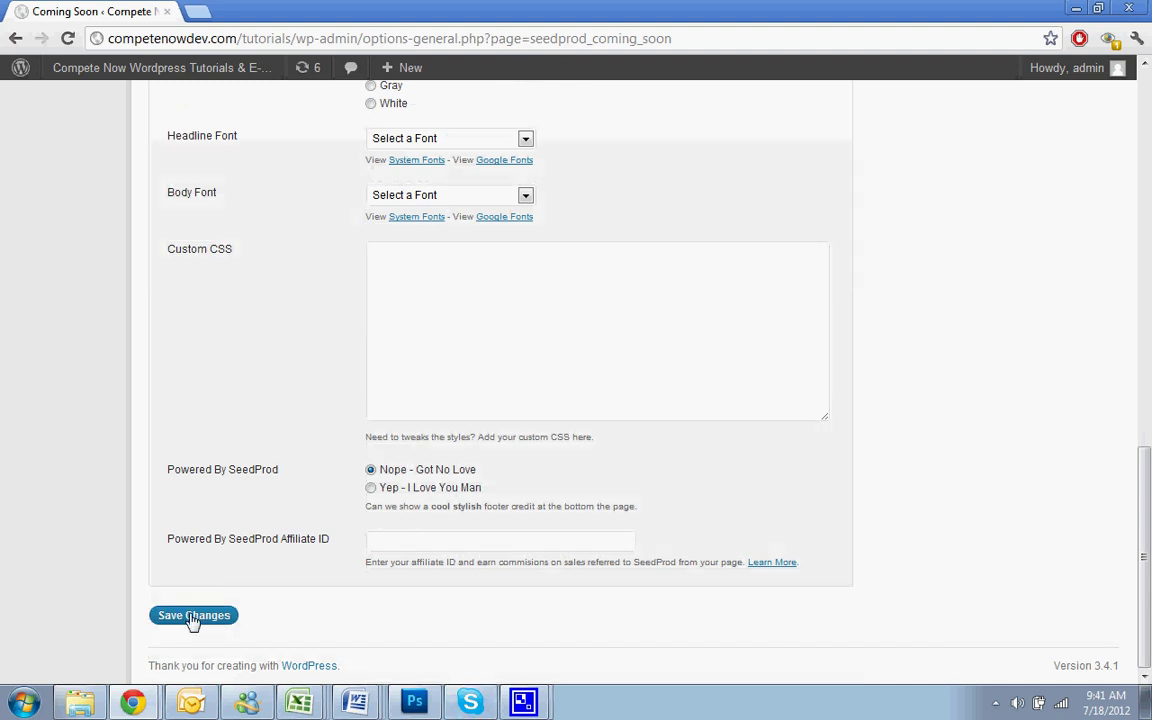
{"action": "scroll", "coordinate": [363, 372], "scroll_direction": "up", "scroll_amount": 10}
Step: Copy the link URL of wp-tutorials-banner.png from the media library and close the media window
{"action": "left_click", "coordinate": [390, 251]}
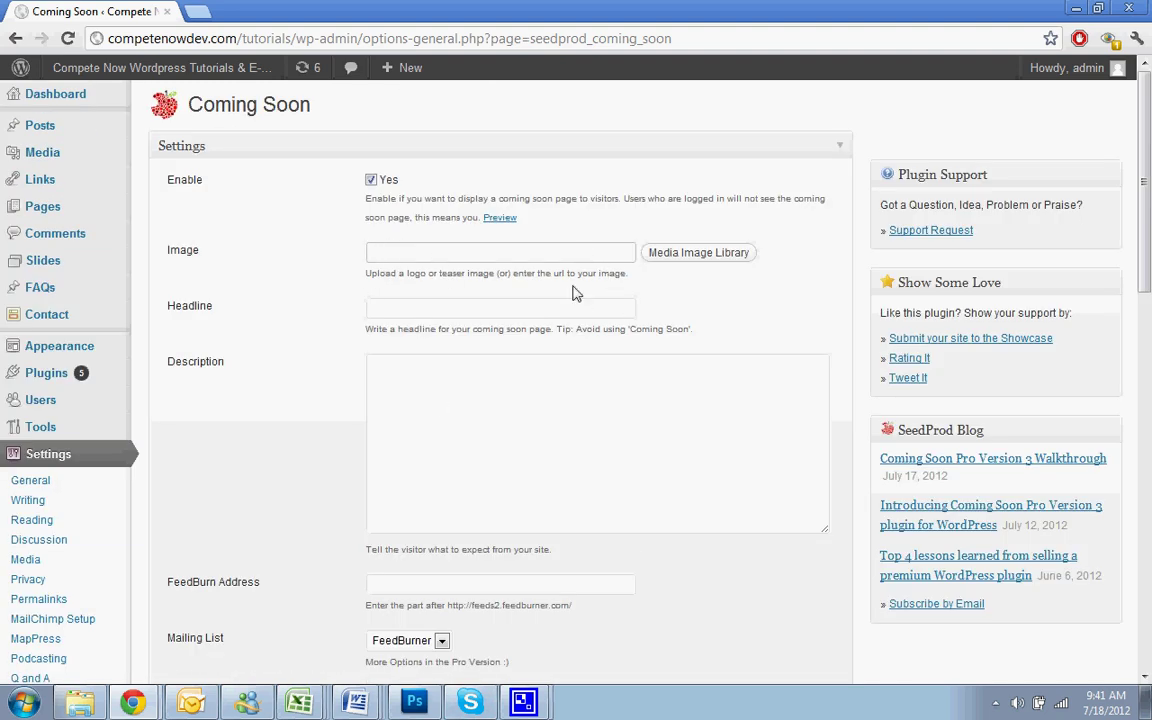
{"action": "left_click", "coordinate": [700, 257]}
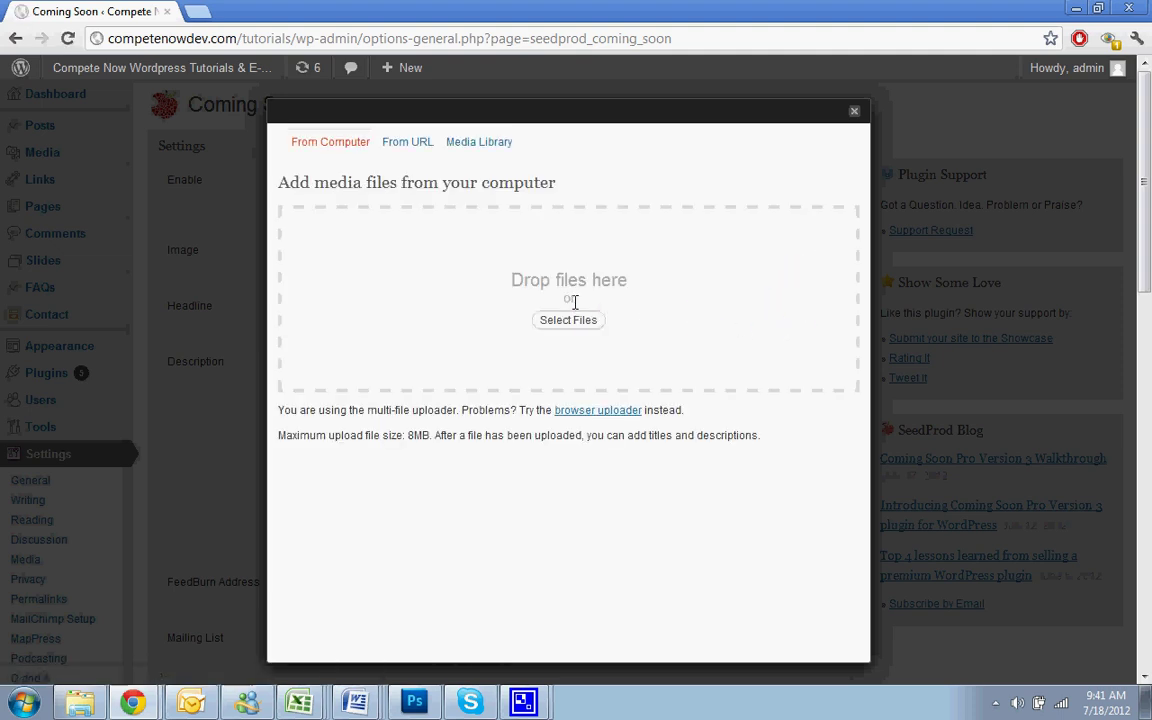
{"action": "left_click", "coordinate": [475, 148]}
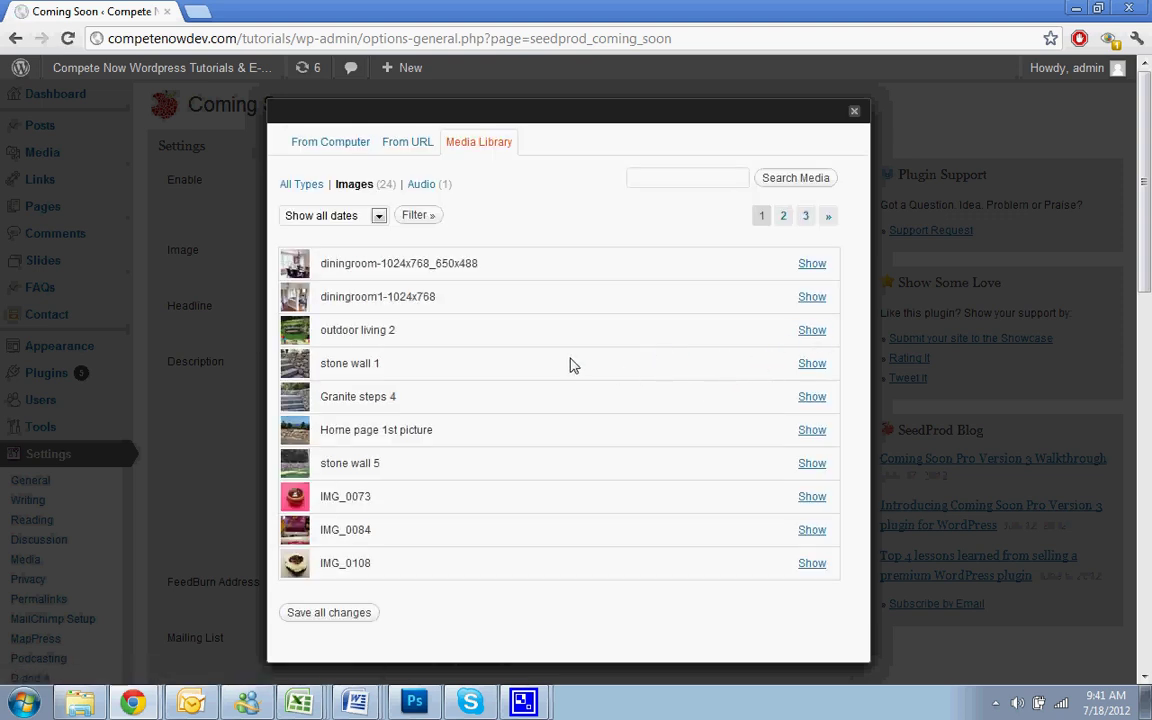
{"action": "left_click", "coordinate": [810, 219]}
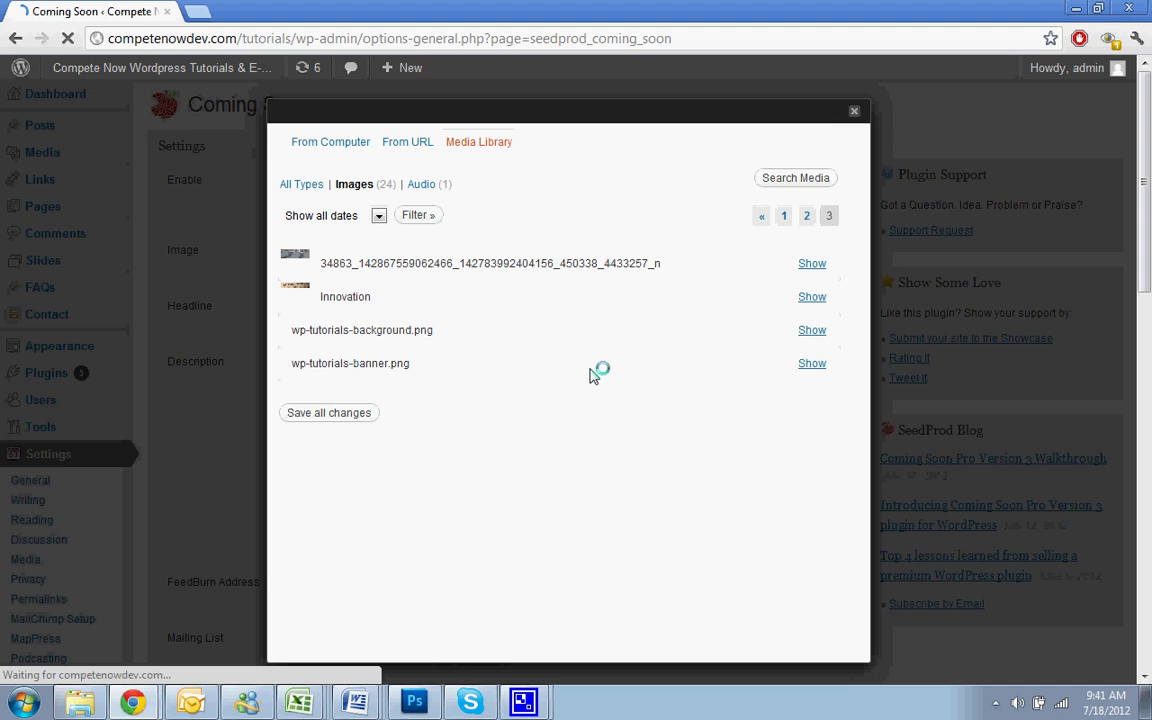
{"action": "left_click", "coordinate": [812, 364]}
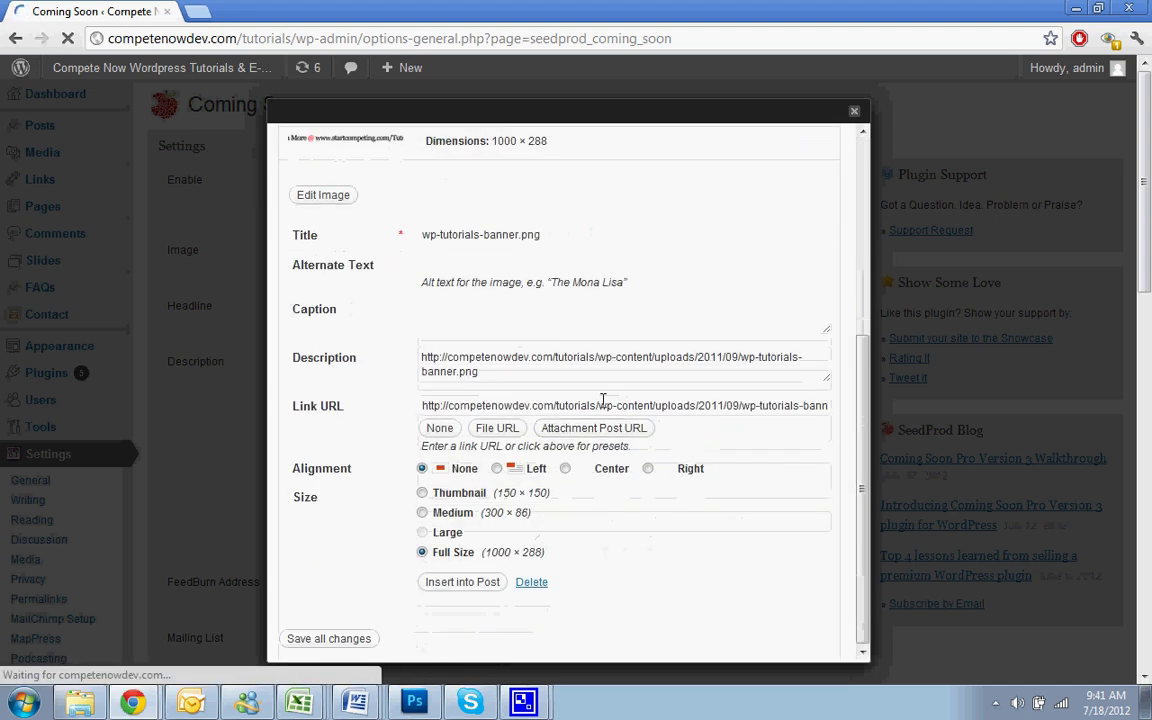
{"action": "triple_click", "coordinate": [600, 405]}
{"action": "right_click", "coordinate": [600, 404]}
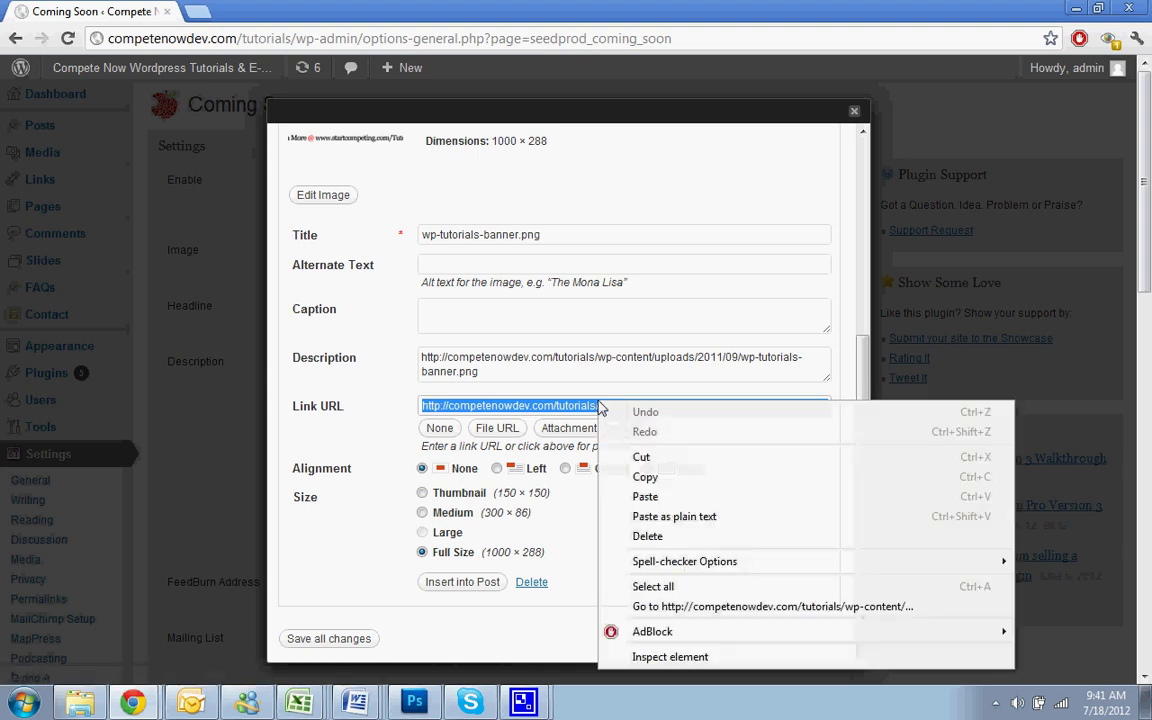
{"action": "left_click", "coordinate": [643, 477]}
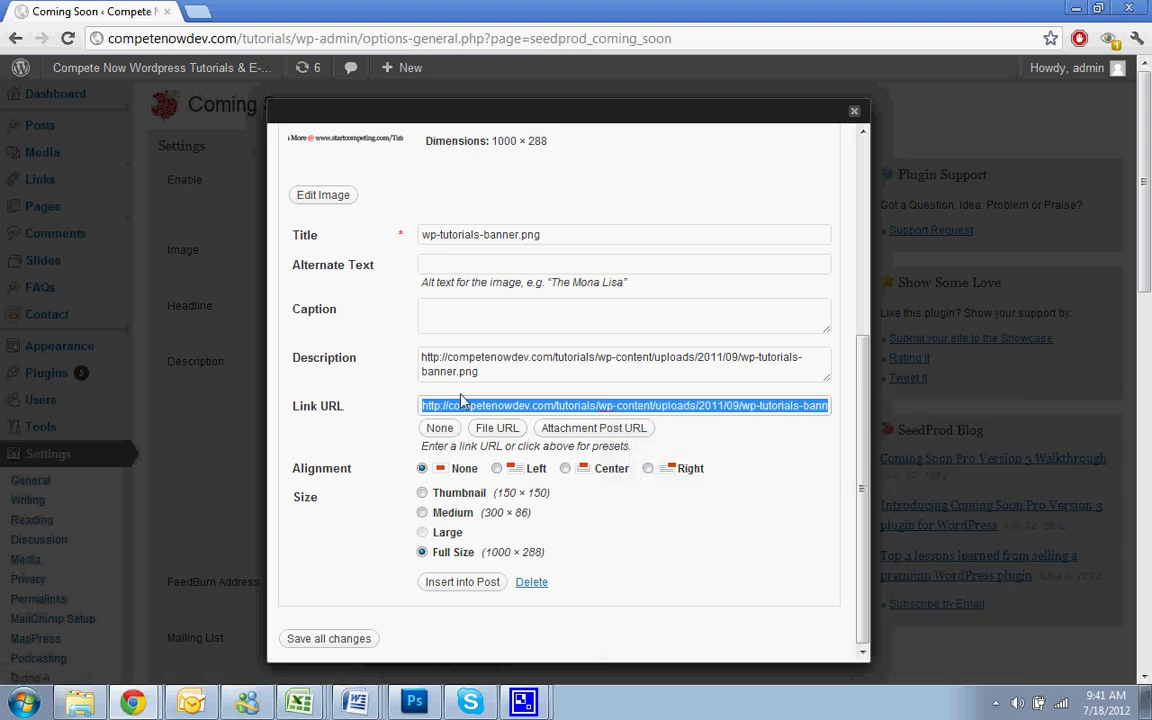
{"action": "scroll", "coordinate": [453, 330], "scroll_direction": "up", "scroll_amount": 3}
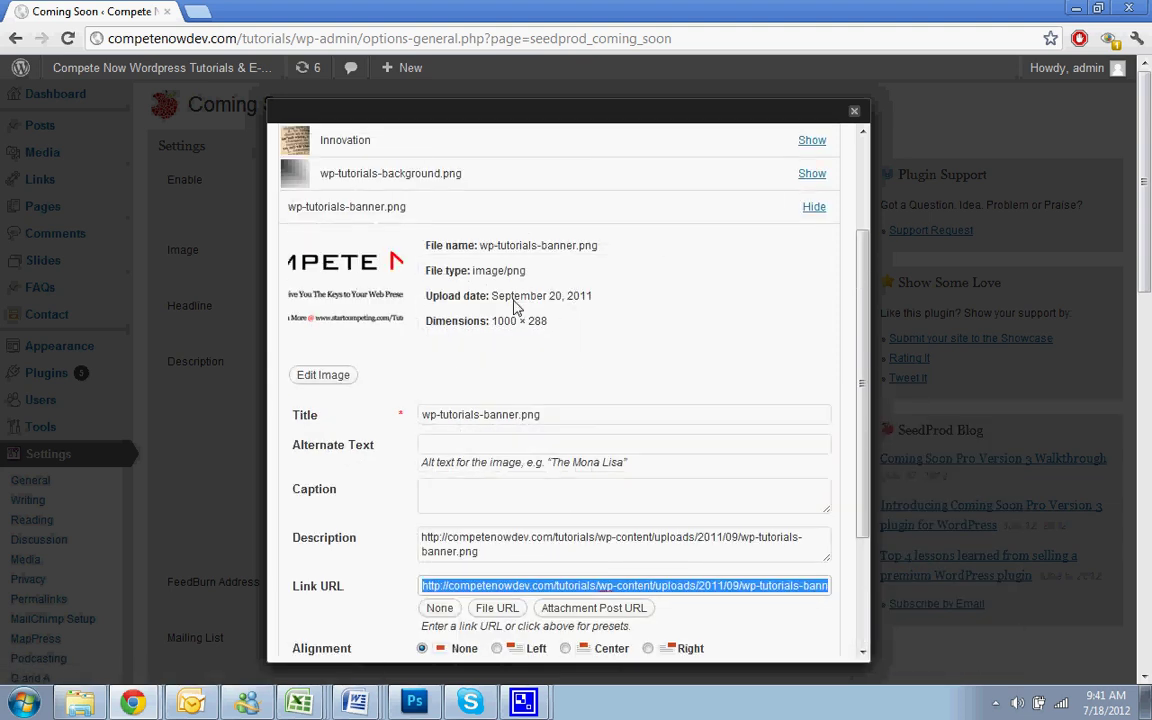
{"action": "left_click", "coordinate": [854, 111]}
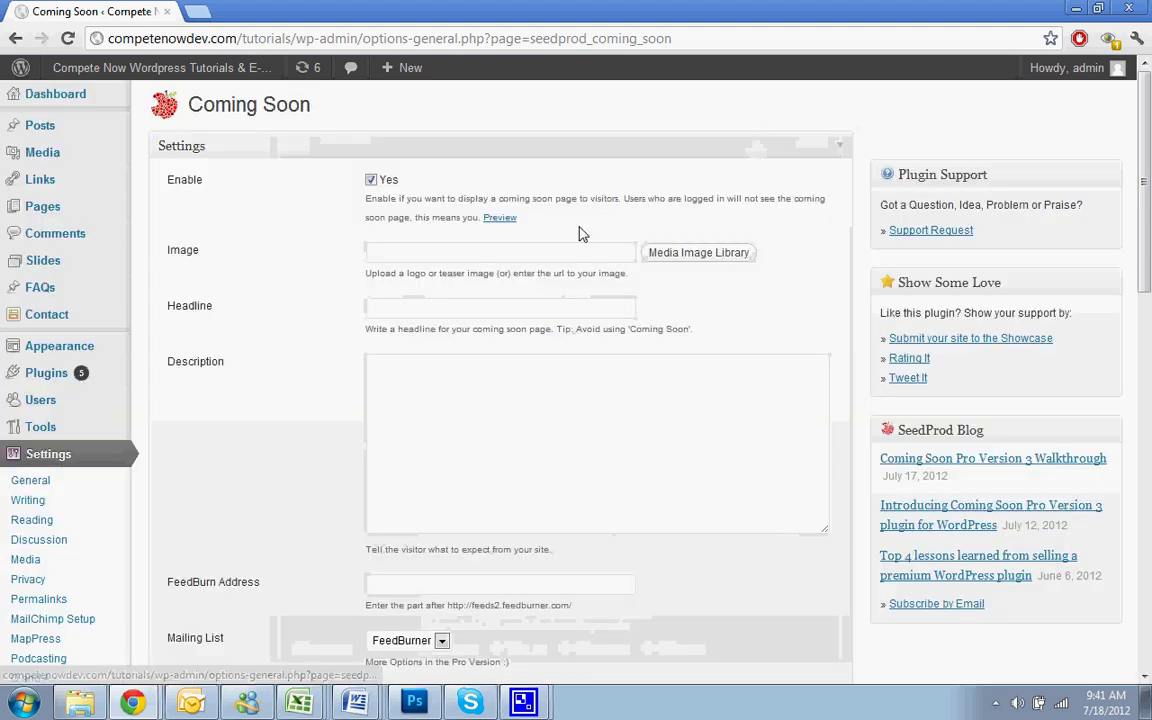
Step: Paste the copied banner URL into the coming soon page's Image field
{"action": "left_click", "coordinate": [498, 256]}
{"action": "right_click", "coordinate": [498, 262]}
{"action": "left_click", "coordinate": [566, 342]}
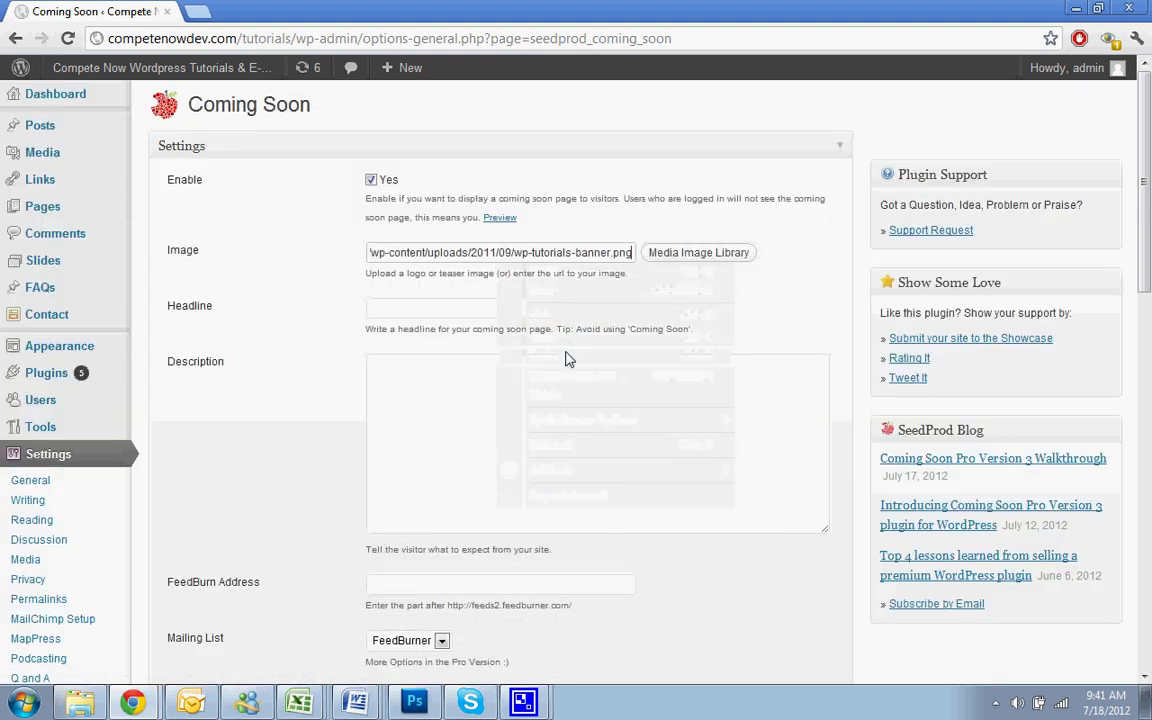
{"action": "left_click", "coordinate": [748, 303]}
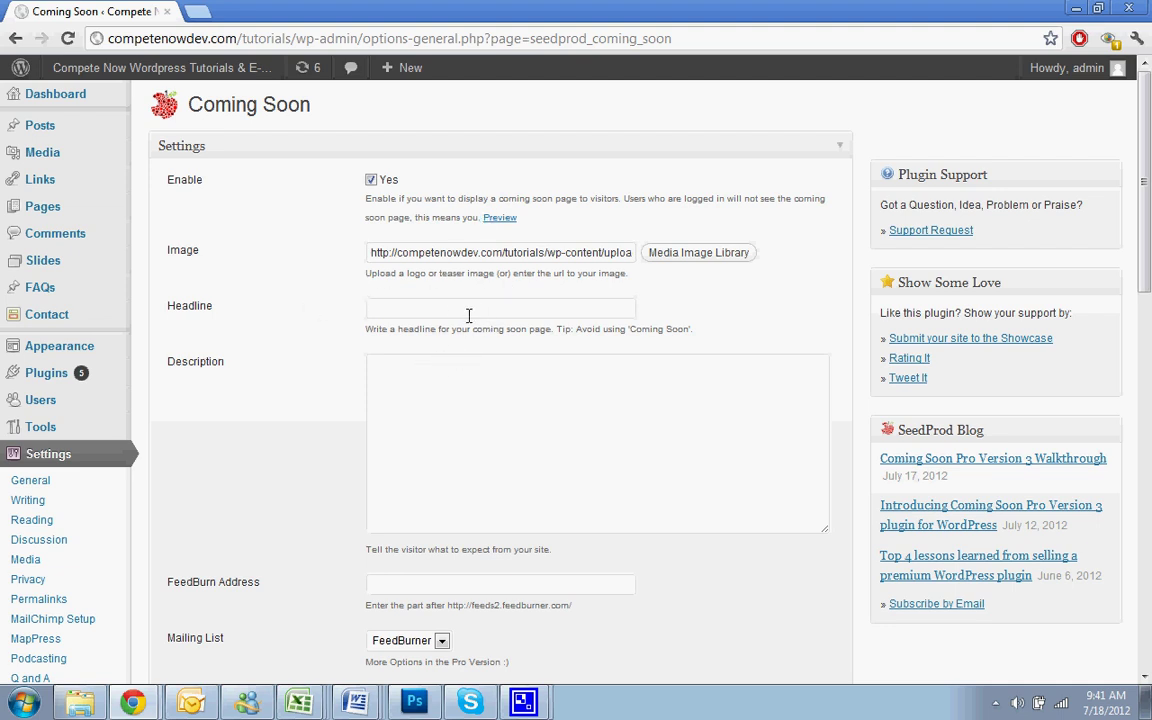
Step: Read the tip on writing a headline beneath the Headline field
{"action": "left_click", "coordinate": [518, 311]}
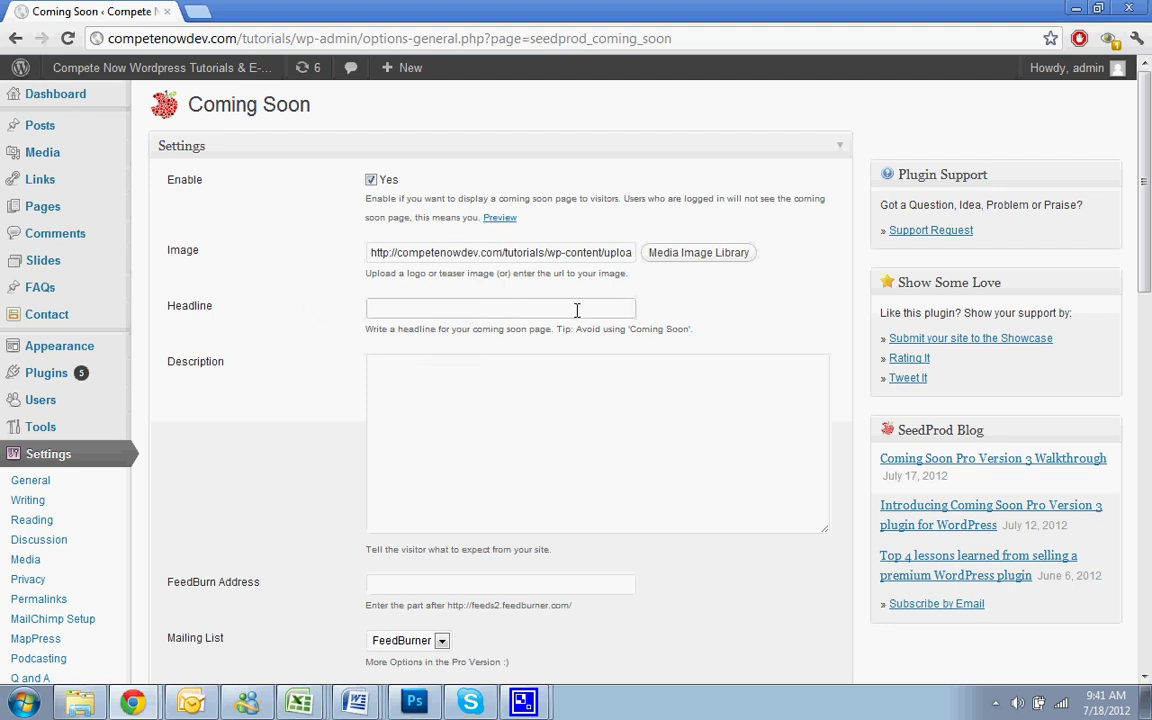
{"action": "left_click_drag", "start_coordinate": [371, 329], "coordinate": [690, 332]}
{"action": "left_click", "coordinate": [692, 333]}
{"action": "left_click", "coordinate": [636, 322]}
{"action": "left_click", "coordinate": [676, 357]}
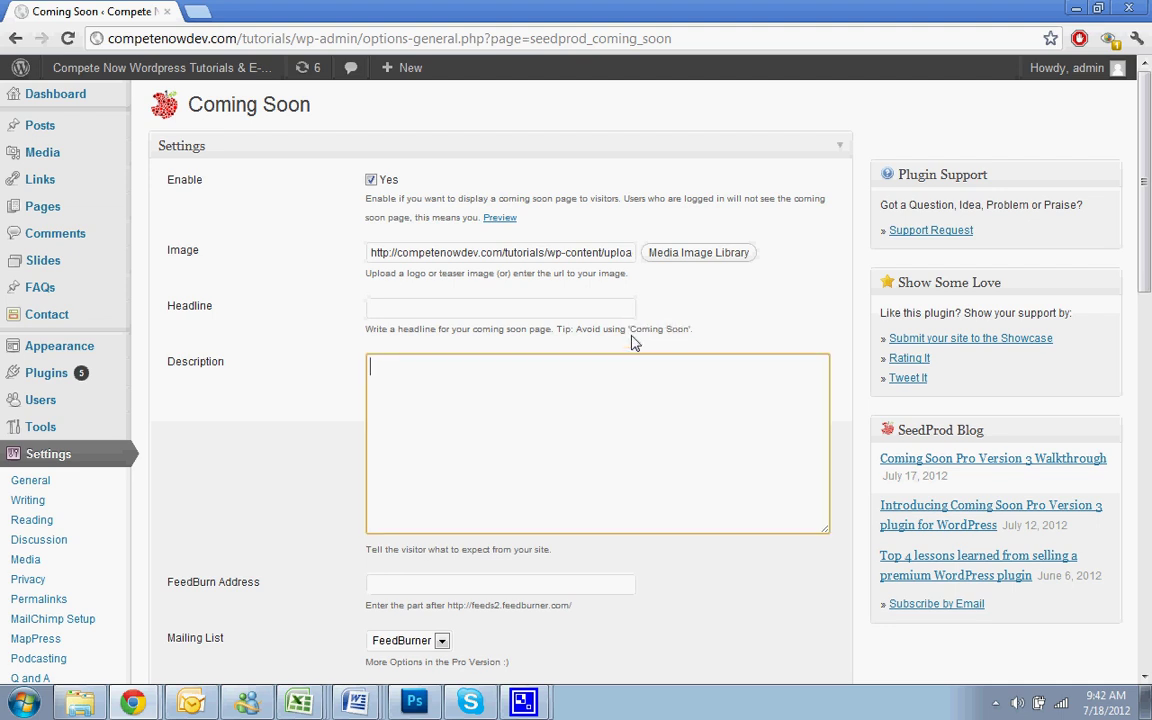
{"action": "left_click", "coordinate": [631, 336]}
{"action": "left_click_drag", "start_coordinate": [631, 336], "coordinate": [705, 332]}
{"action": "left_click", "coordinate": [730, 332]}
{"action": "left_click", "coordinate": [703, 338]}
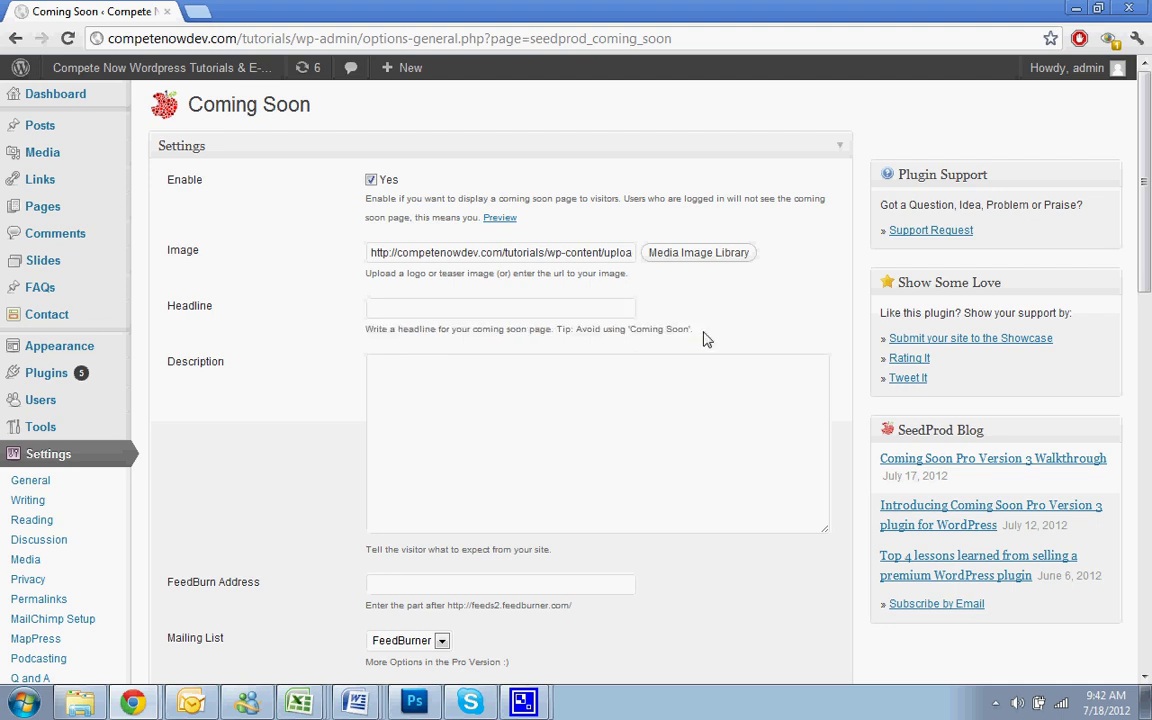
Step: Enter the headline "Our Website Is Currently Under Construction. Please Check Back Soon."
{"action": "left_click", "coordinate": [449, 302]}
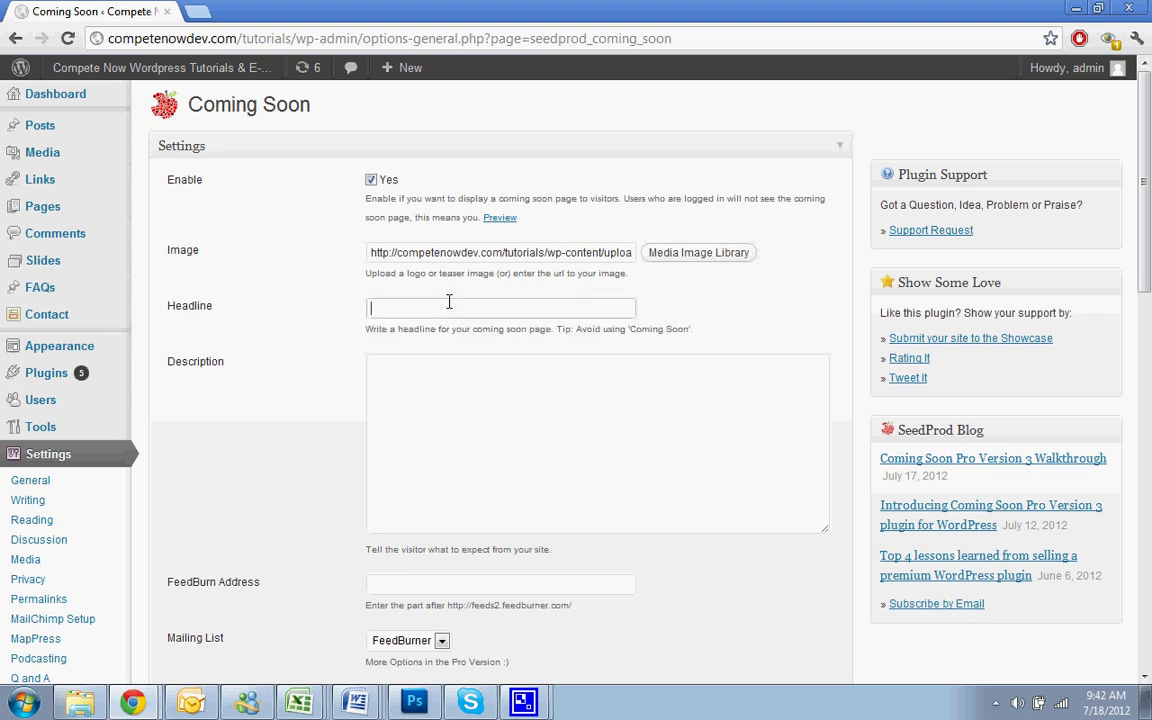
{"action": "type", "text": "Our Website Is Currently"}
{"action": "type", "text": "Under Const"}
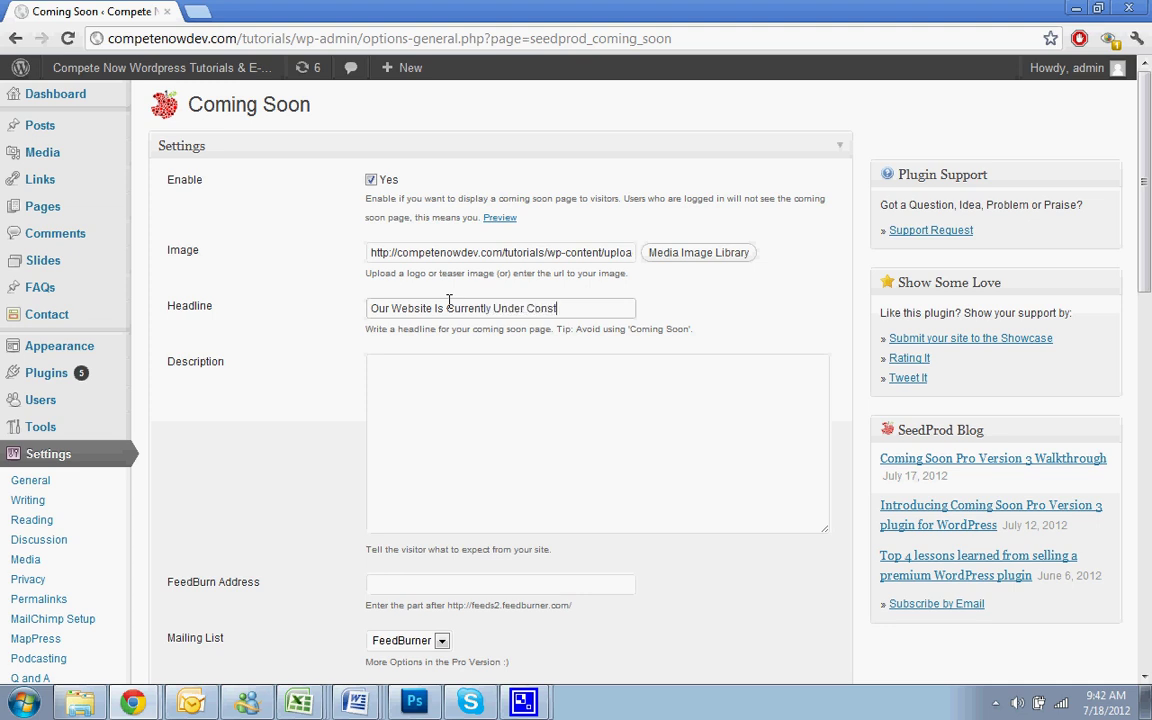
{"action": "type", "text": "ruction. Please Check bac"}
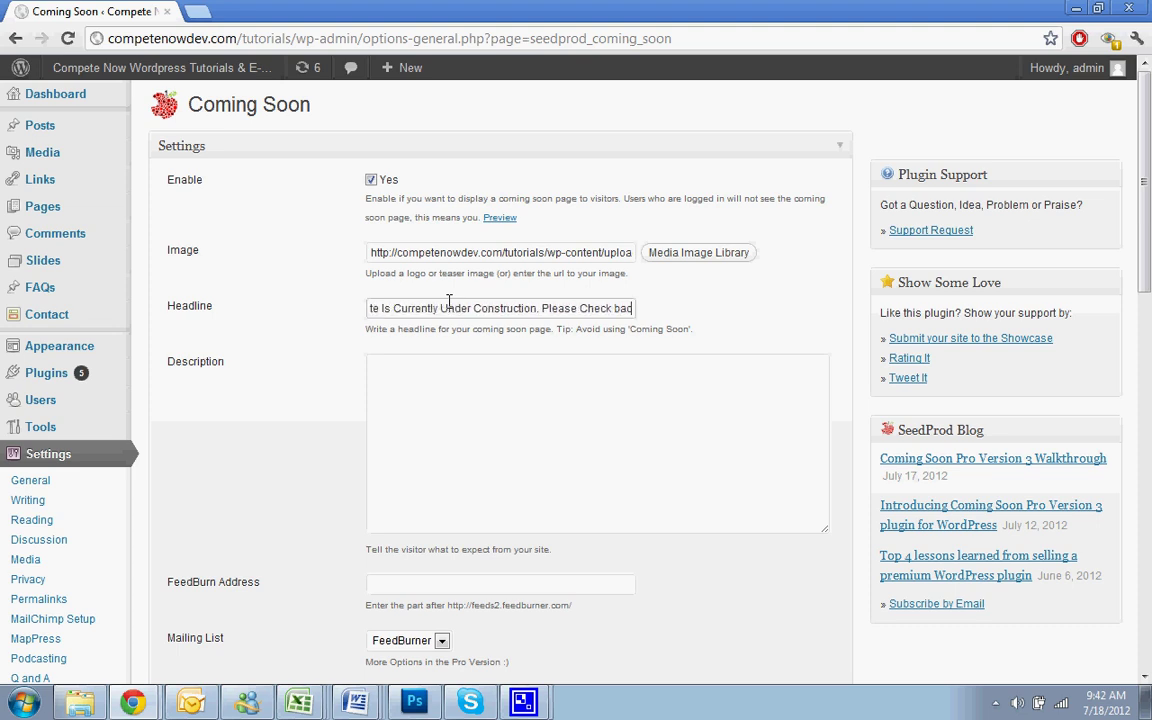
{"action": "type", "text": "k Soon!"}
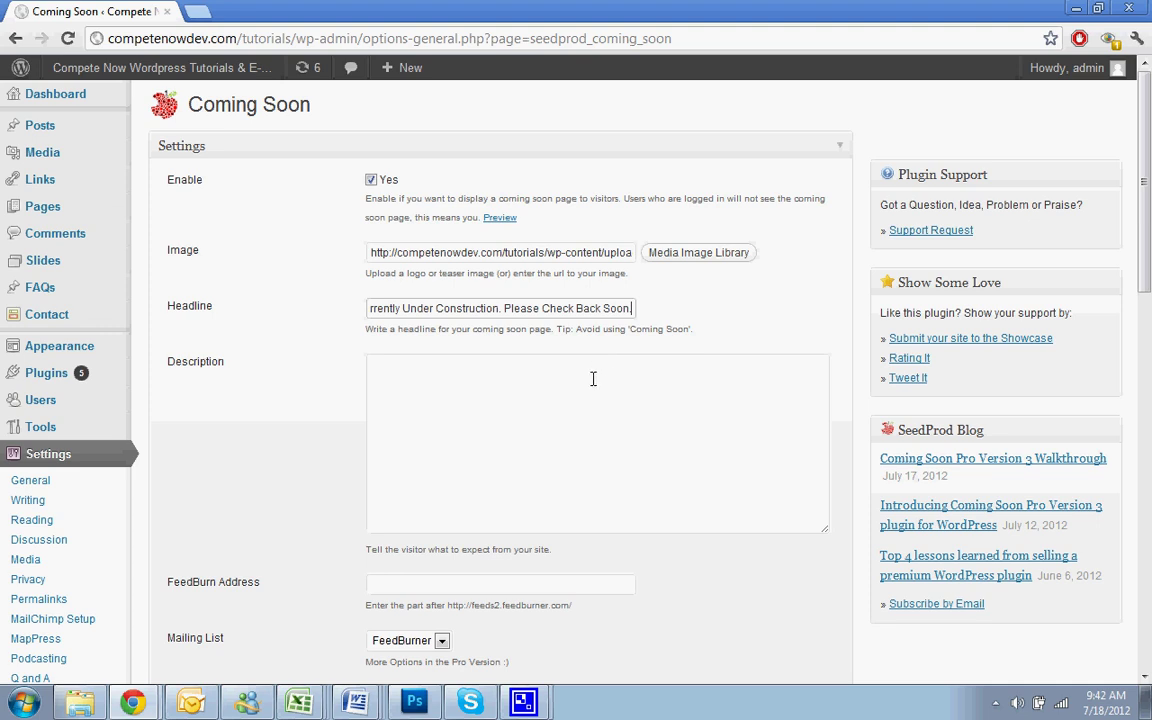
Step: Look over the Description and FeedBurn Address fields and the available Mailing List options
{"action": "left_click", "coordinate": [580, 386]}
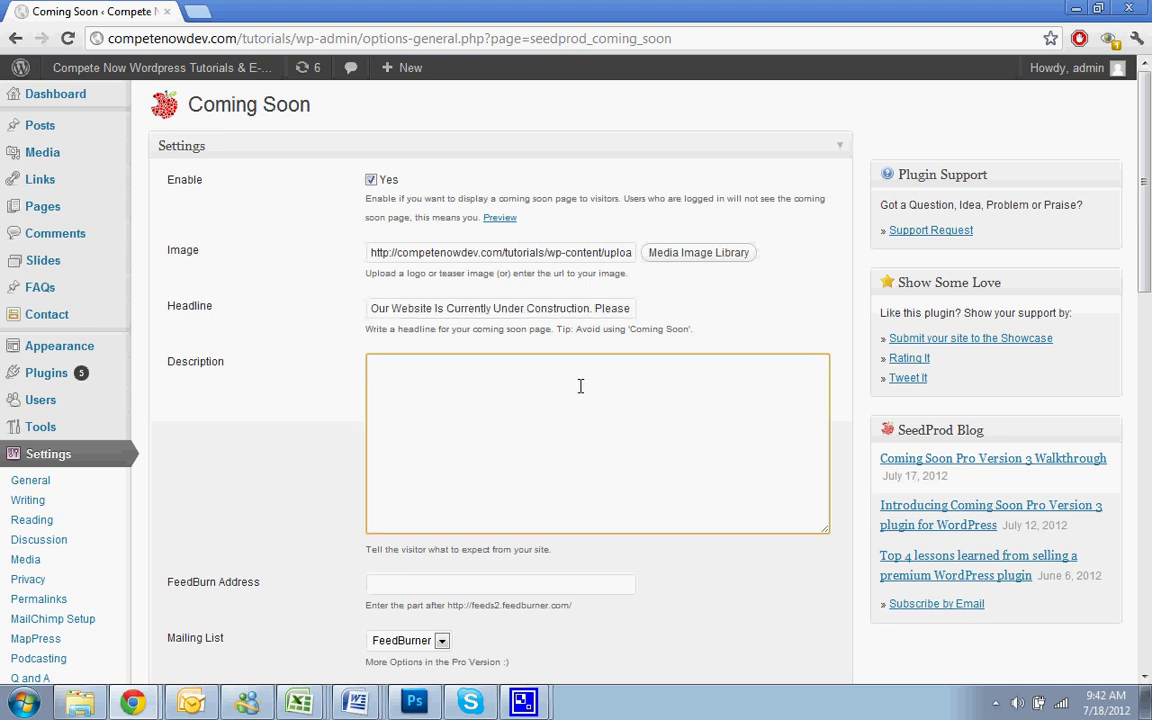
{"action": "scroll", "coordinate": [580, 386], "scroll_direction": "down", "scroll_amount": 1}
{"action": "left_click", "coordinate": [400, 494]}
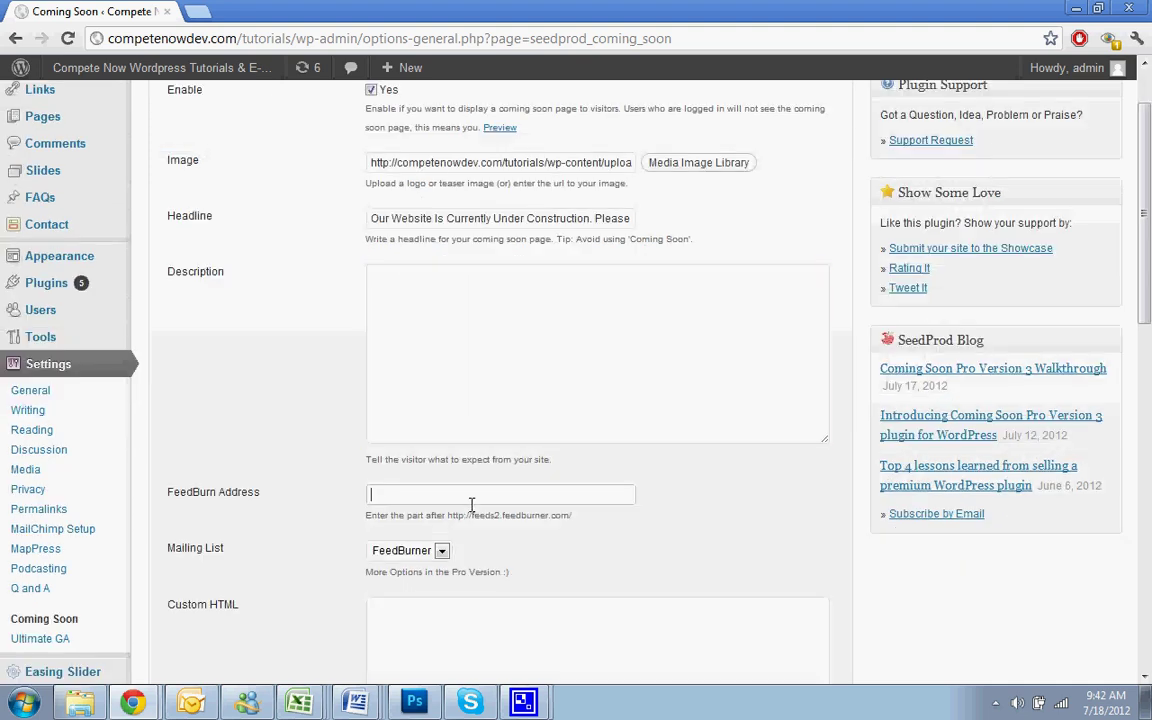
{"action": "left_click", "coordinate": [440, 551]}
{"action": "left_click", "coordinate": [401, 569]}
{"action": "left_click", "coordinate": [514, 296]}
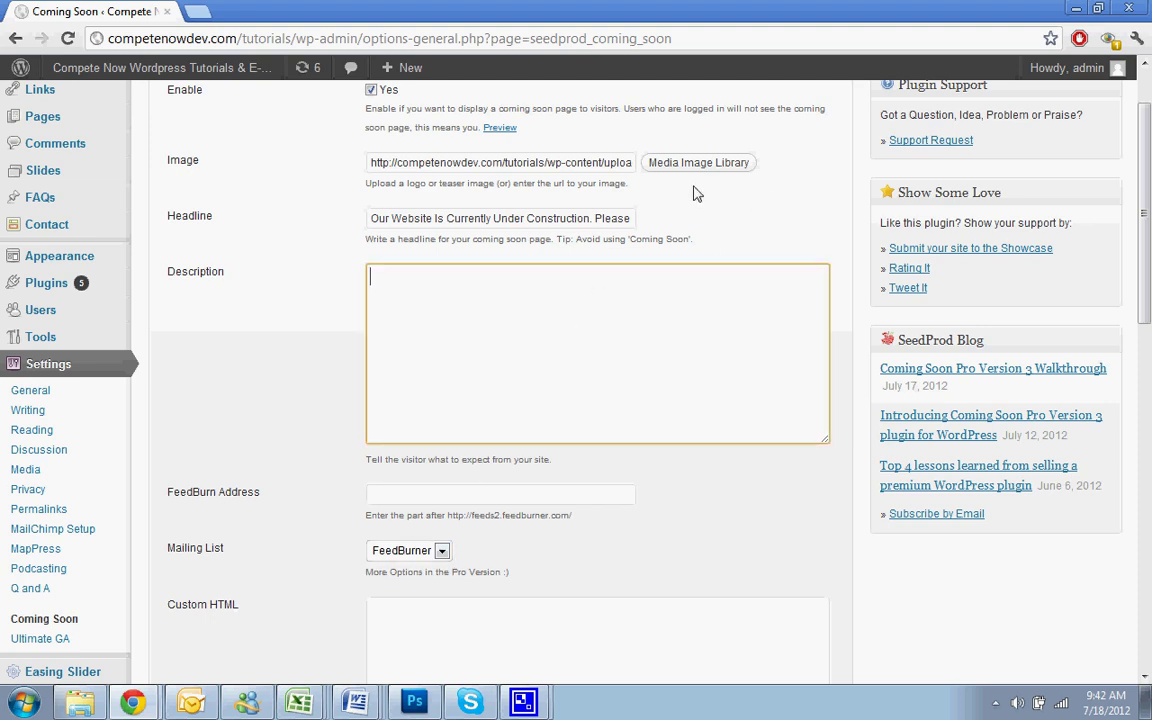
Step: Begin the coming soon page's Description with the line "In the meantime please contact us directly:"
{"action": "scroll", "coordinate": [618, 265], "scroll_direction": "up", "scroll_amount": 1}
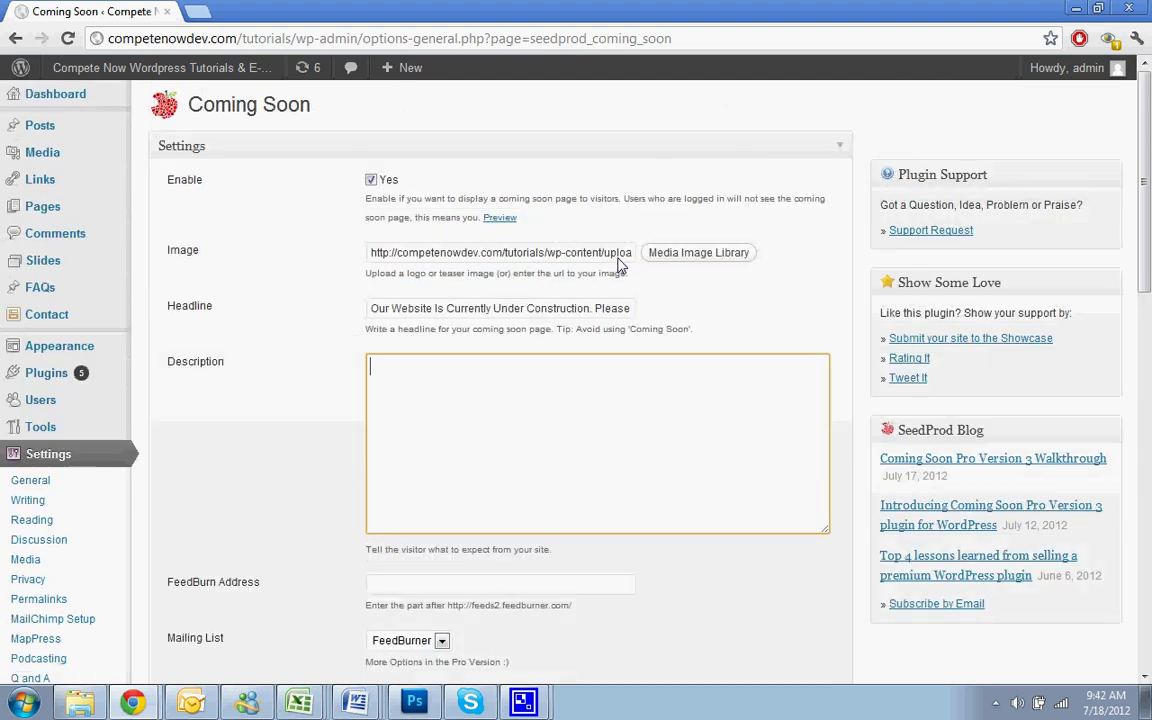
{"action": "type", "text": "In the meantime please"}
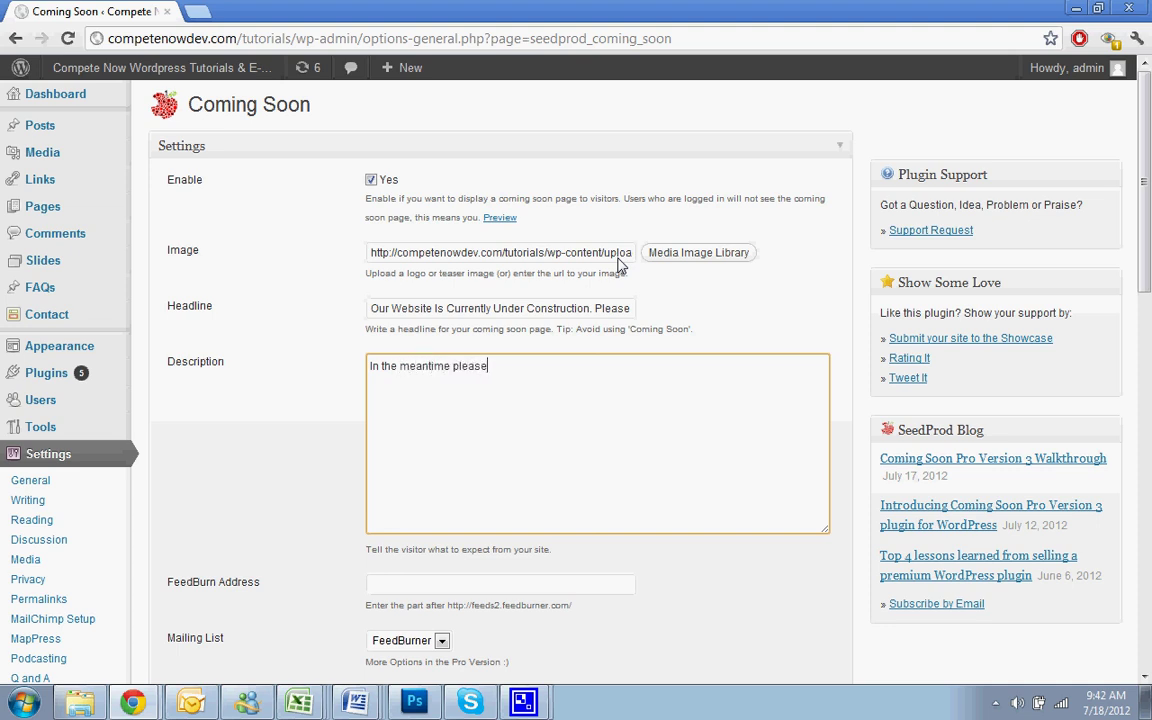
{"action": "type", "text": " contact us bef"}
{"action": "key", "text": "BackSpace"}
{"action": "type", "text": "lo"}
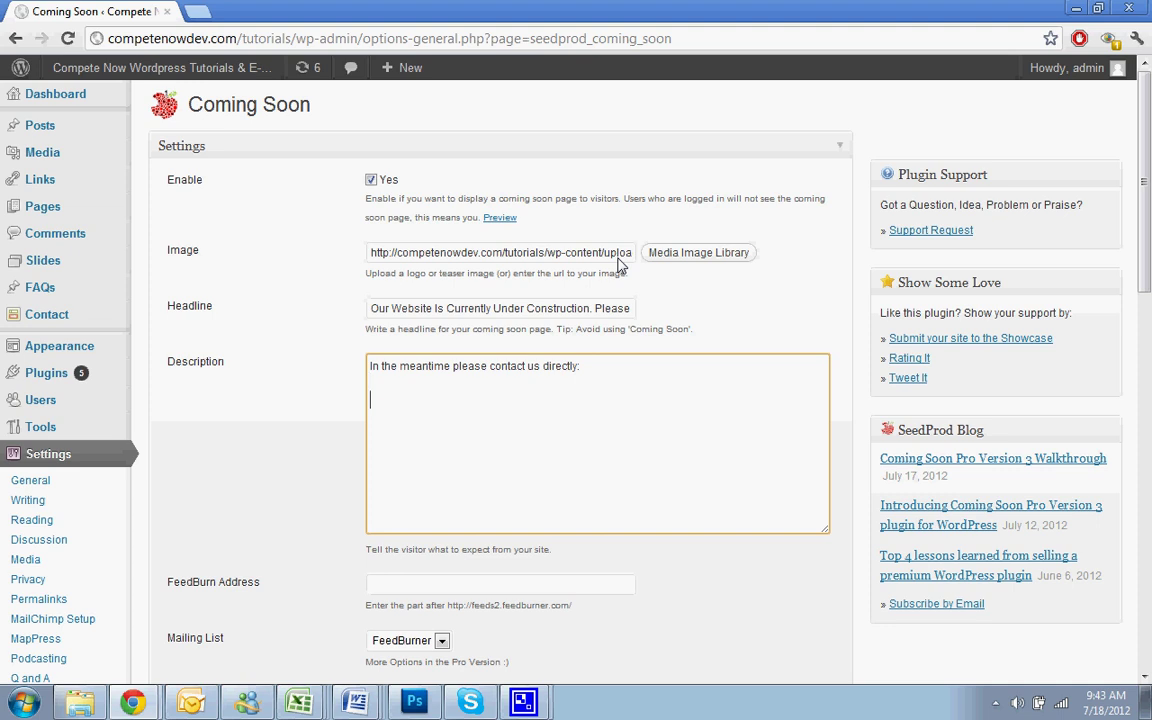
Step: Add a placeholder phone number and e-mail address to the Description, each on its own line with blank lines separating them
{"action": "type", "text": "13"}
{"action": "key", "text": "BackSpace"}
{"action": "key", "text": "BackSpace"}
{"action": "key", "text": "Return"}
{"action": "key", "text": "Return"}
{"action": "type", "text": "00"}
{"action": "type", "text": "0-000-000"}
{"action": "type", "text": "email"}
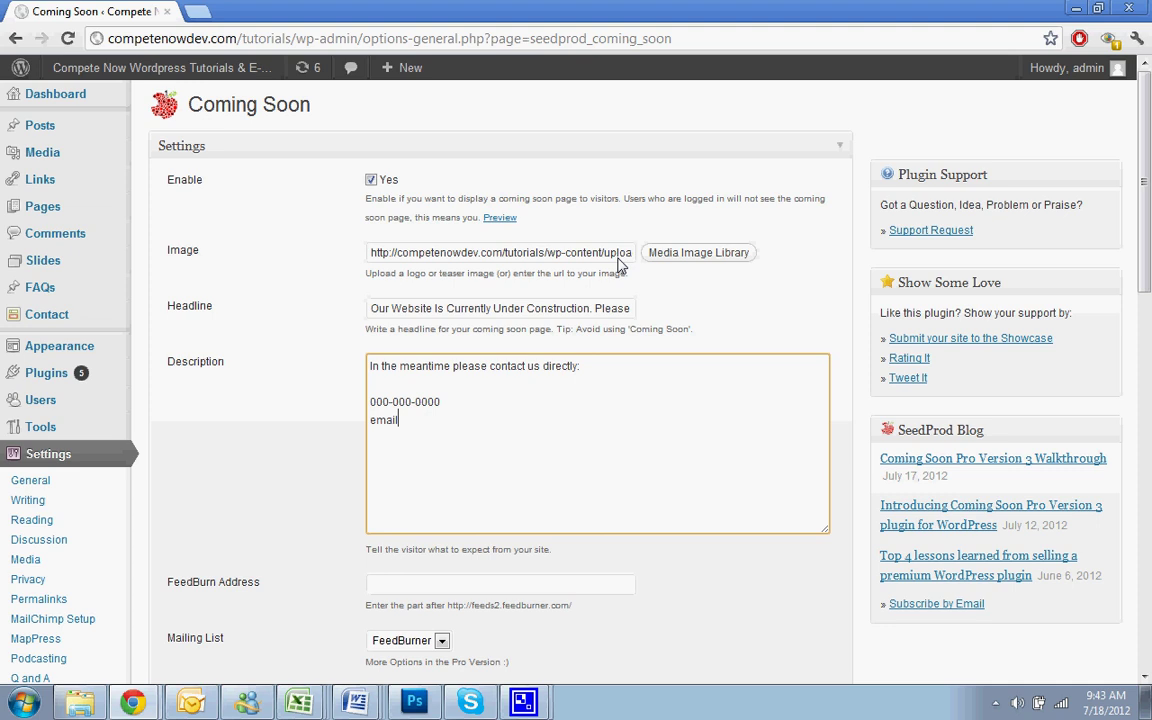
{"action": "type", "text": "@email.com"}
{"action": "key", "text": "Home"}
{"action": "key", "text": "Return"}
Step: Look over the Style options, including the background image and font settings, and save the coming soon page settings
{"action": "scroll", "coordinate": [797, 378], "scroll_direction": "down", "scroll_amount": 5}
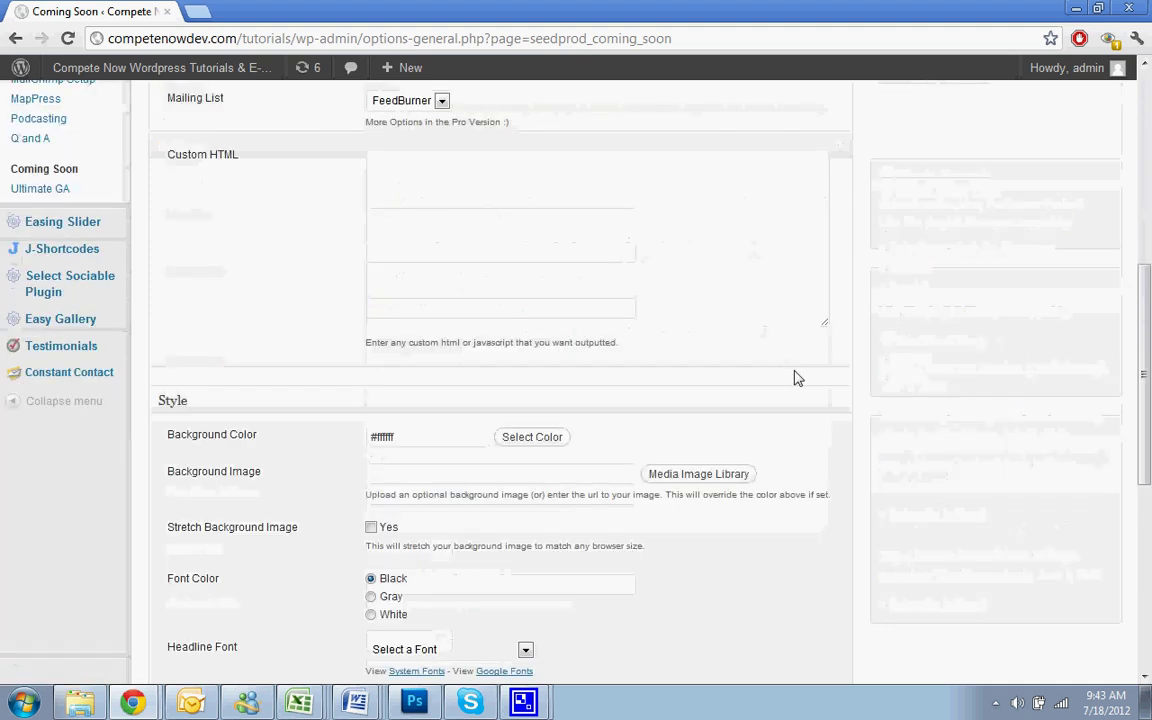
{"action": "scroll", "coordinate": [797, 378], "scroll_direction": "down", "scroll_amount": 5}
{"action": "scroll", "coordinate": [704, 432], "scroll_direction": "up", "scroll_amount": 4}
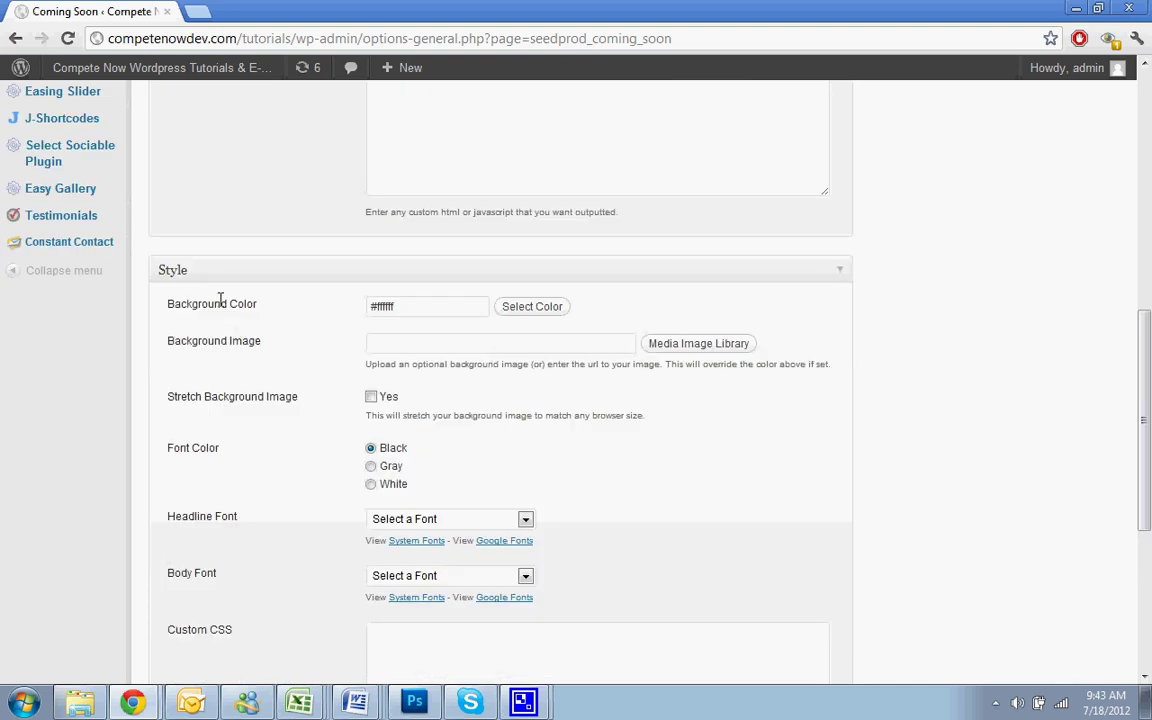
{"action": "left_click", "coordinate": [397, 341]}
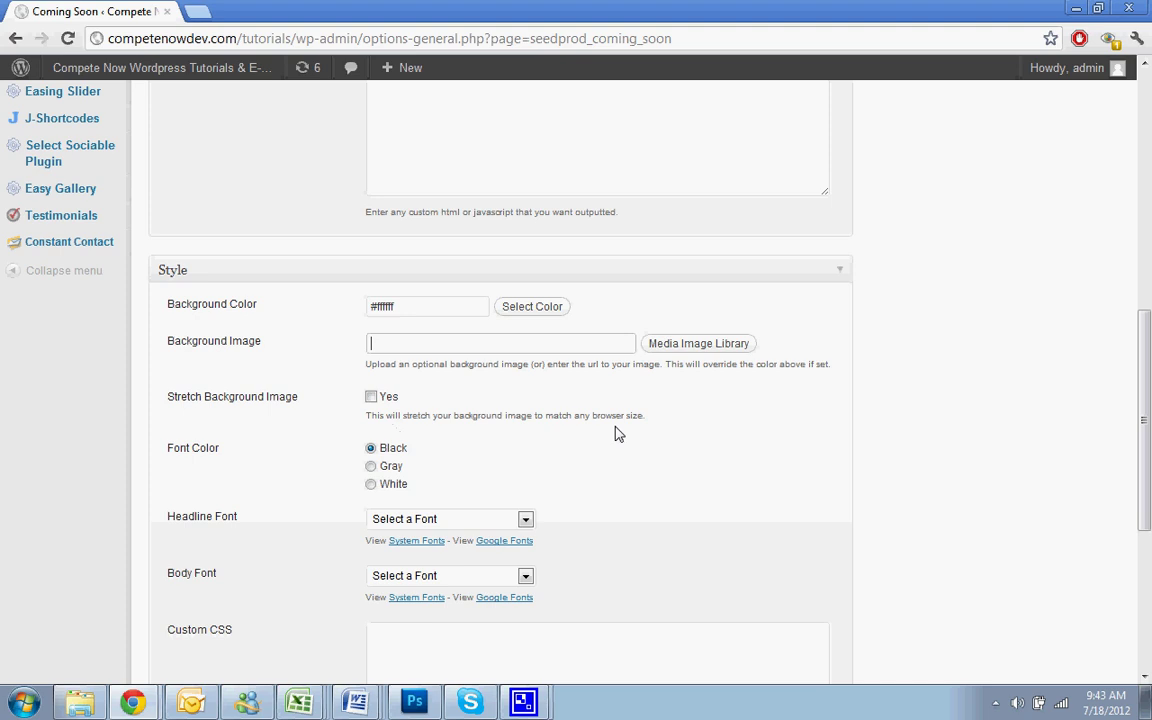
{"action": "scroll", "coordinate": [849, 455], "scroll_direction": "down", "scroll_amount": 4}
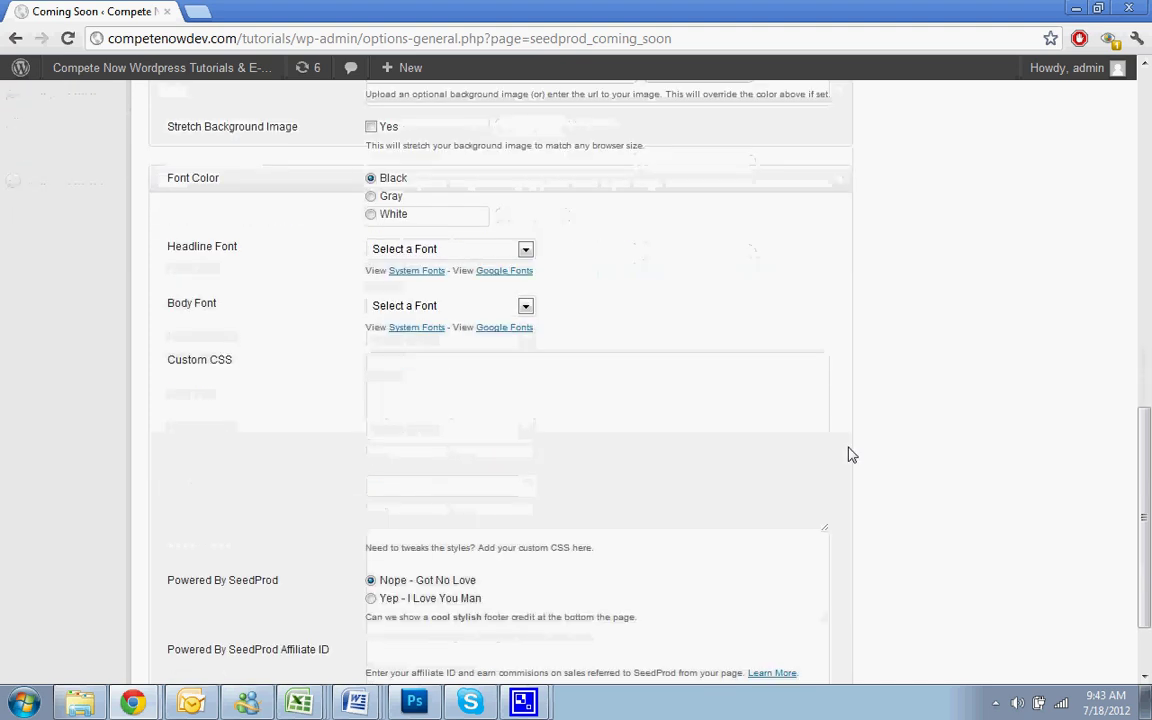
{"action": "left_click", "coordinate": [172, 616]}
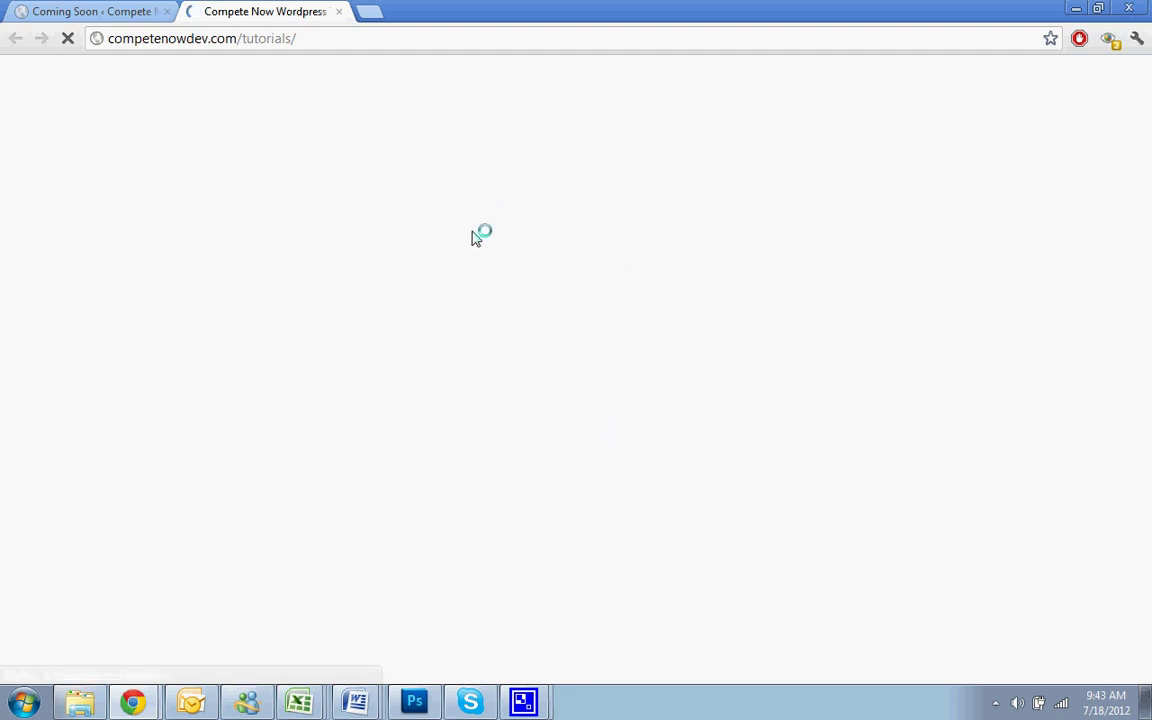
Step: Look through the site's home page while logged in as admin and close it
{"action": "scroll", "coordinate": [406, 316], "scroll_direction": "down", "scroll_amount": 5}
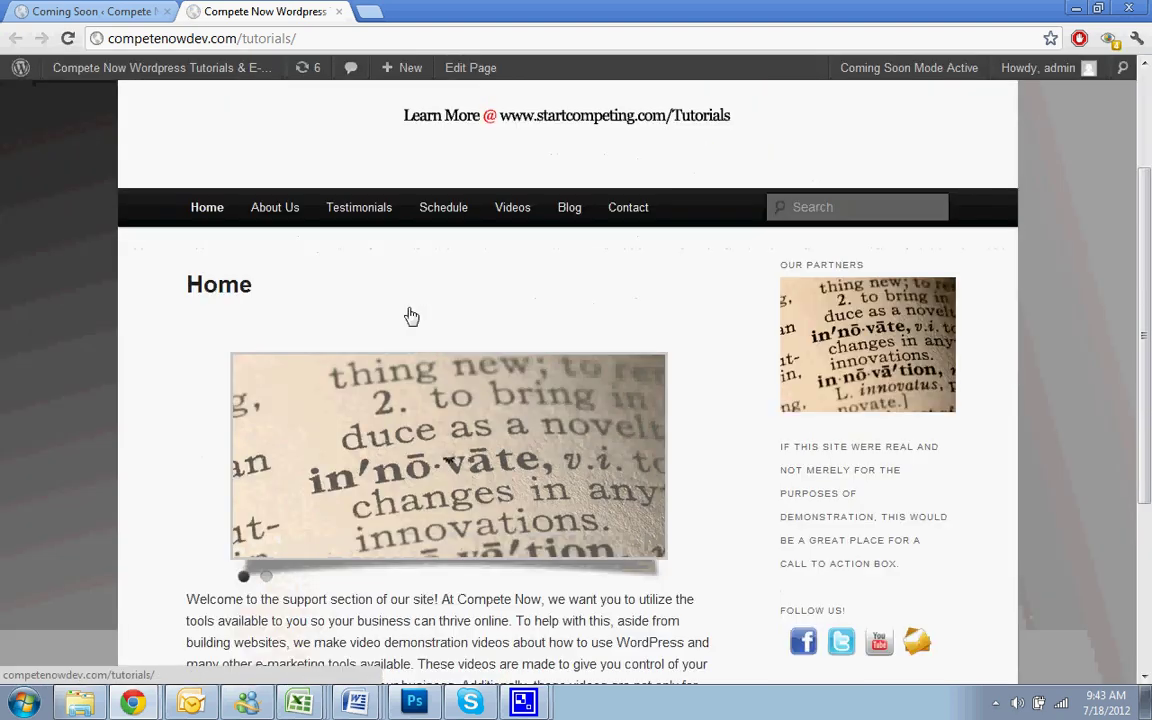
{"action": "scroll", "coordinate": [406, 316], "scroll_direction": "up", "scroll_amount": 5}
{"action": "left_click", "coordinate": [338, 11]}
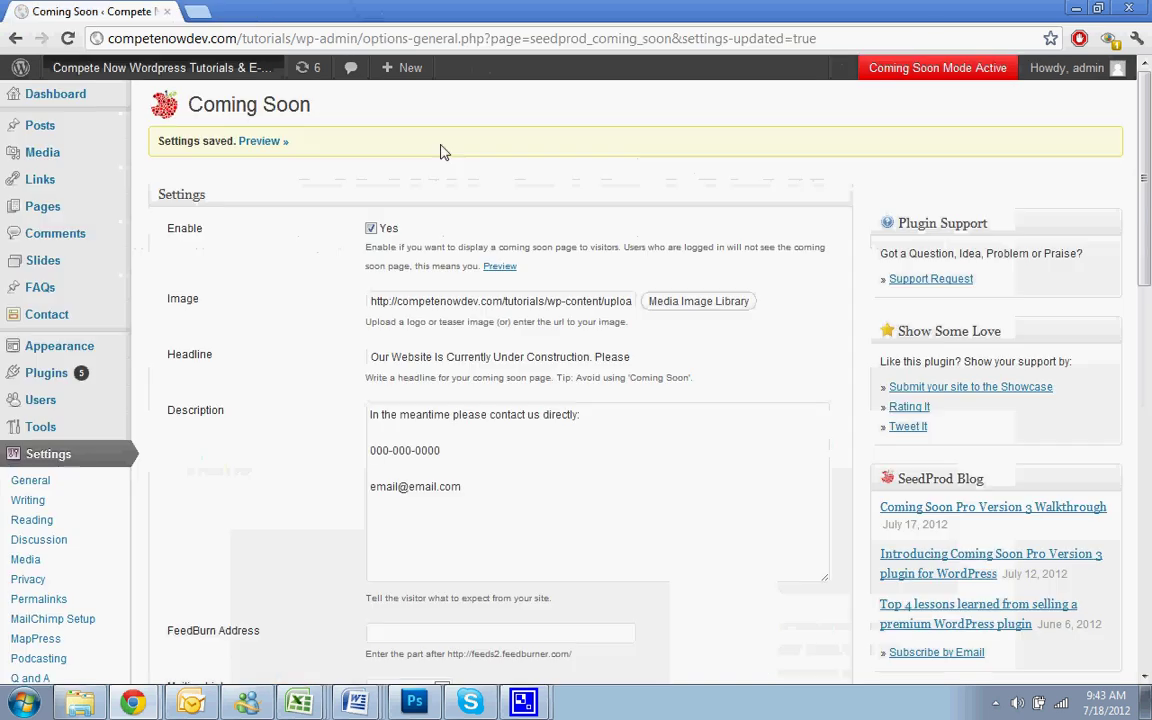
Step: Open the coming soon page preview and check how the description's contact details are laid out
{"action": "left_click", "coordinate": [503, 267]}
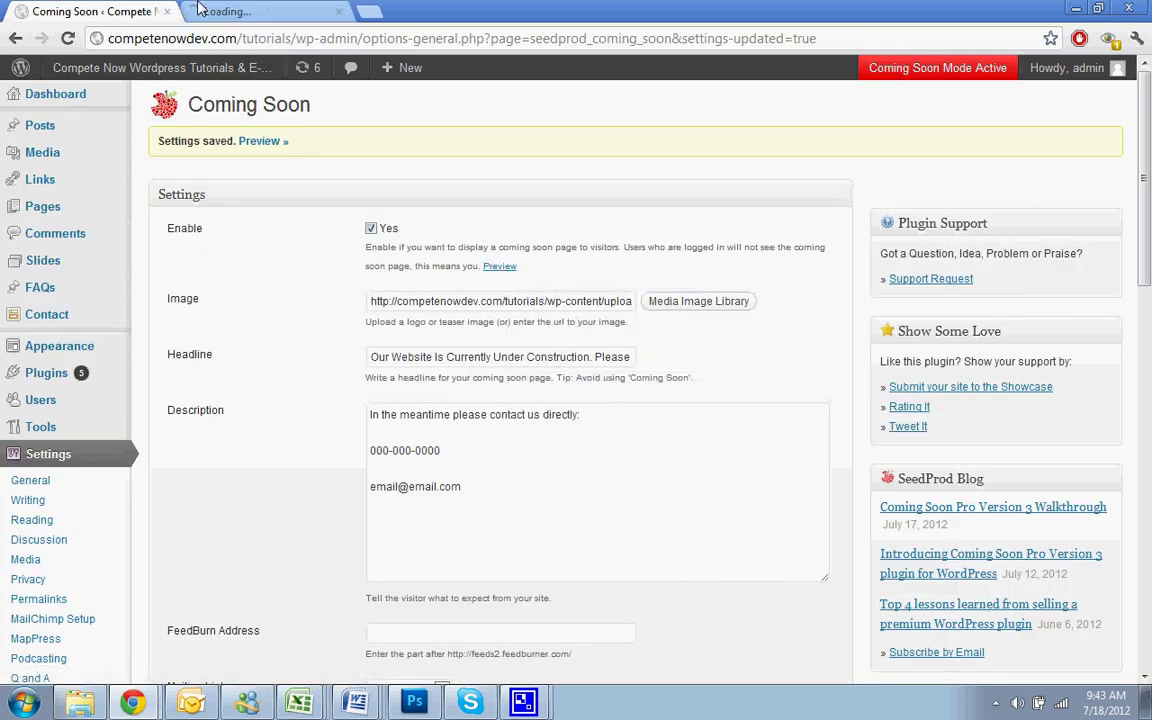
{"action": "left_click", "coordinate": [211, 8]}
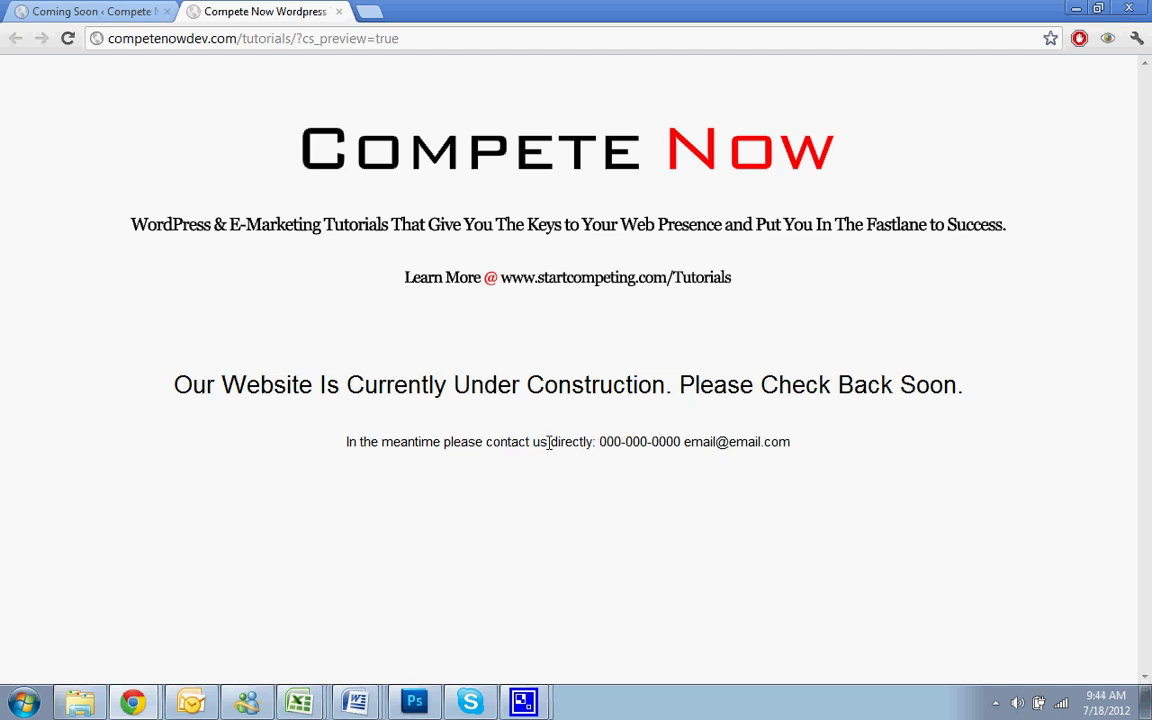
{"action": "left_click_drag", "start_coordinate": [609, 438], "coordinate": [650, 441]}
{"action": "left_click", "coordinate": [650, 441]}
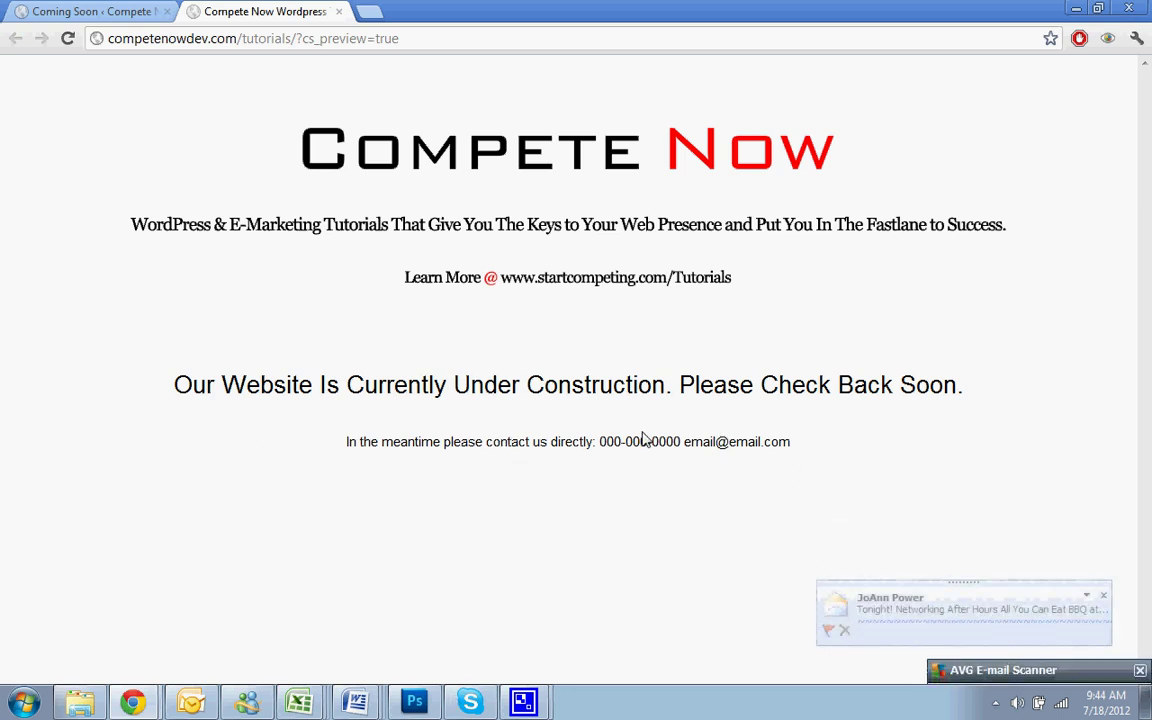
Step: Insert a </br> tag on the empty Description line between the introductory sentence and the phone number
{"action": "left_click", "coordinate": [38, 12]}
{"action": "left_click", "coordinate": [614, 414]}
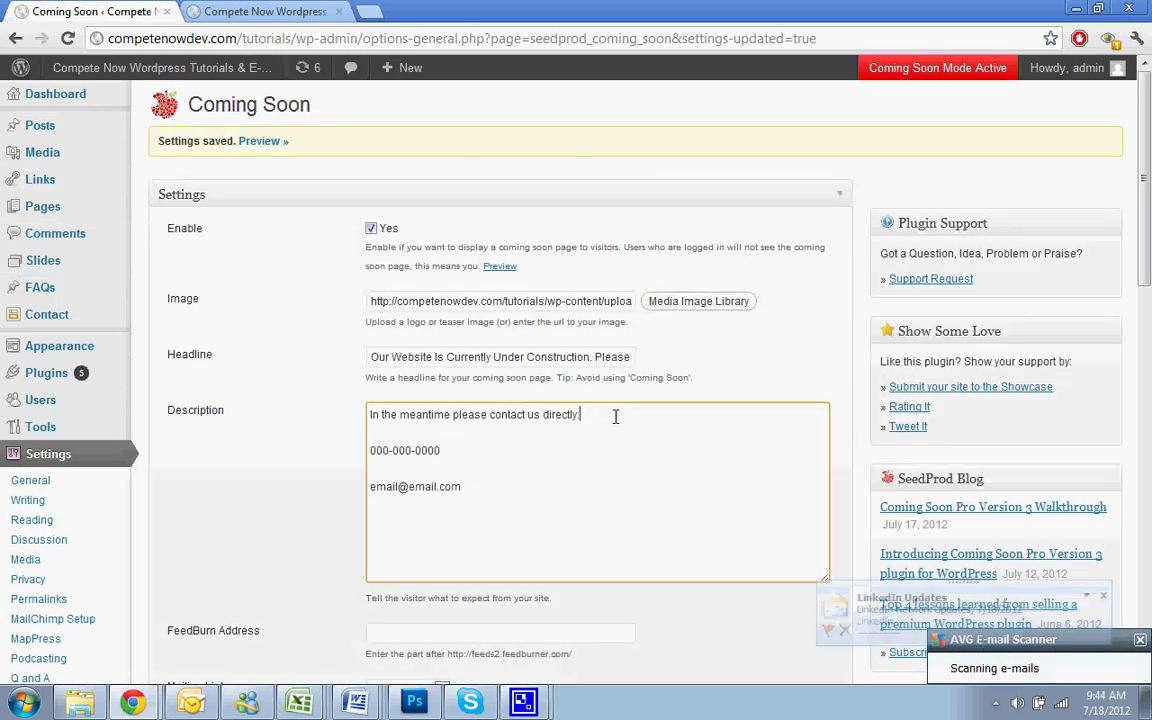
{"action": "left_click", "coordinate": [498, 432]}
{"action": "type", "text": "e<"}
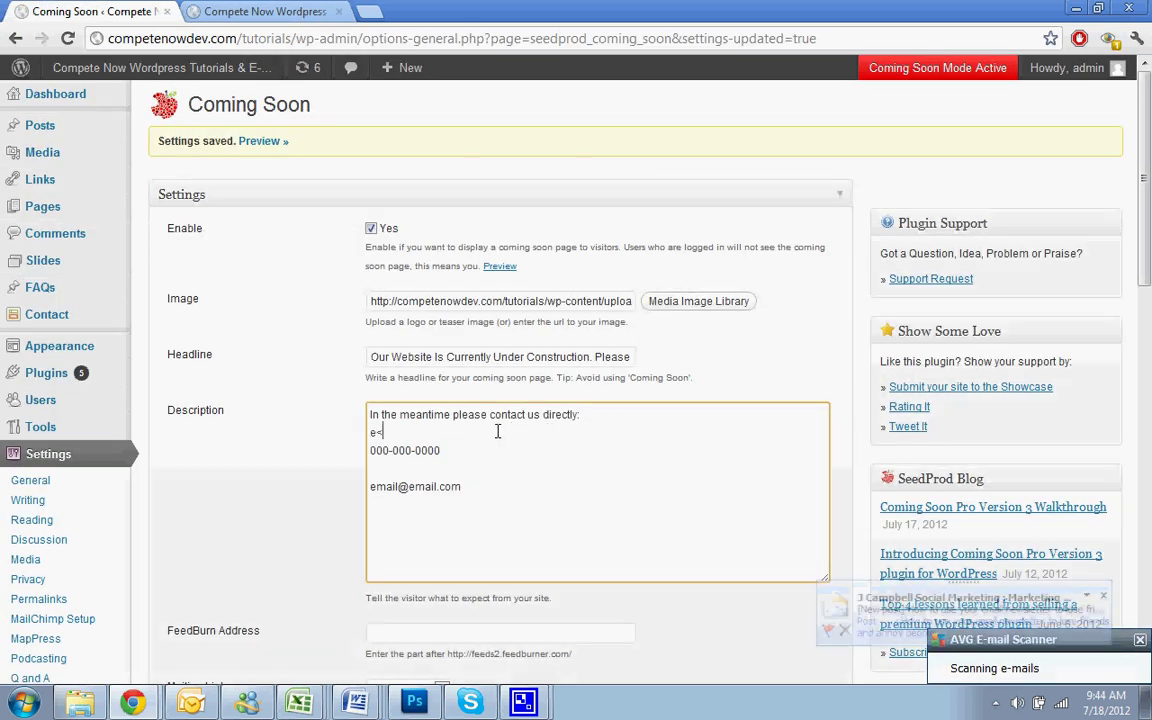
{"action": "key", "text": "BackSpace"}
{"action": "key", "text": "BackSpace"}
{"action": "type", "text": "<"}
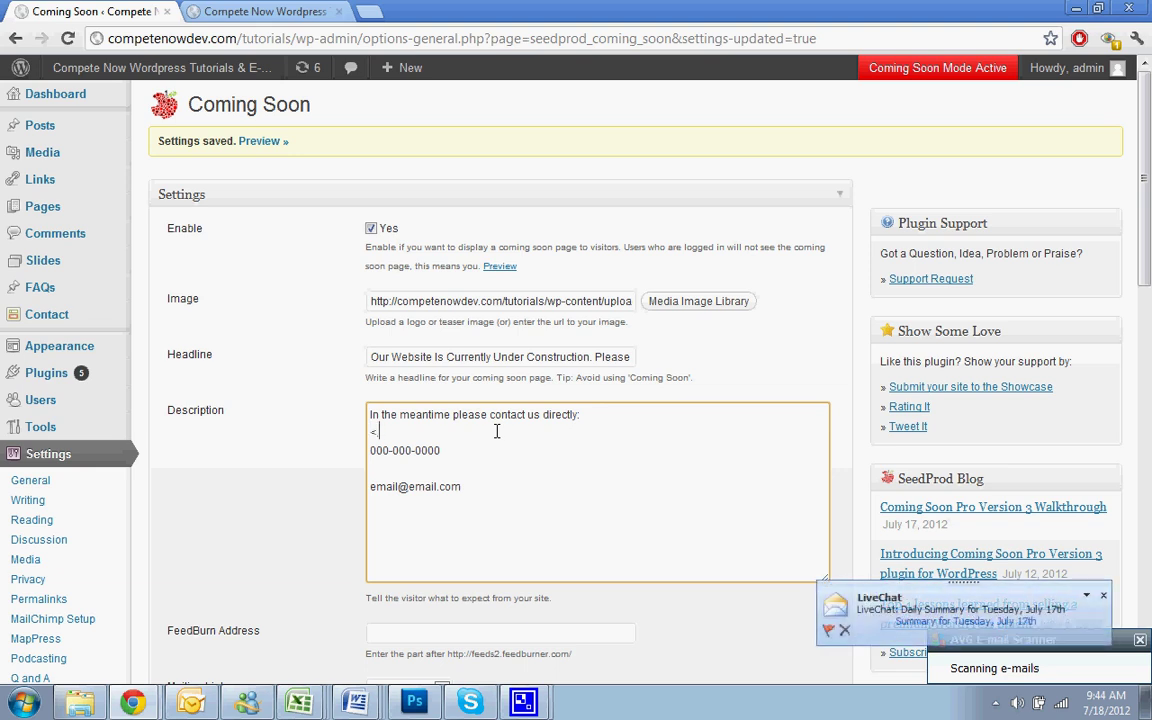
{"action": "type", "text": "br"}
{"action": "type", "text": "r>"}
Step: Copy the </br> tag onto the empty Description line between the phone number and the e-mail address
{"action": "left_click_drag", "start_coordinate": [494, 431], "coordinate": [352, 420]}
{"action": "key", "text": "ctrl+c"}
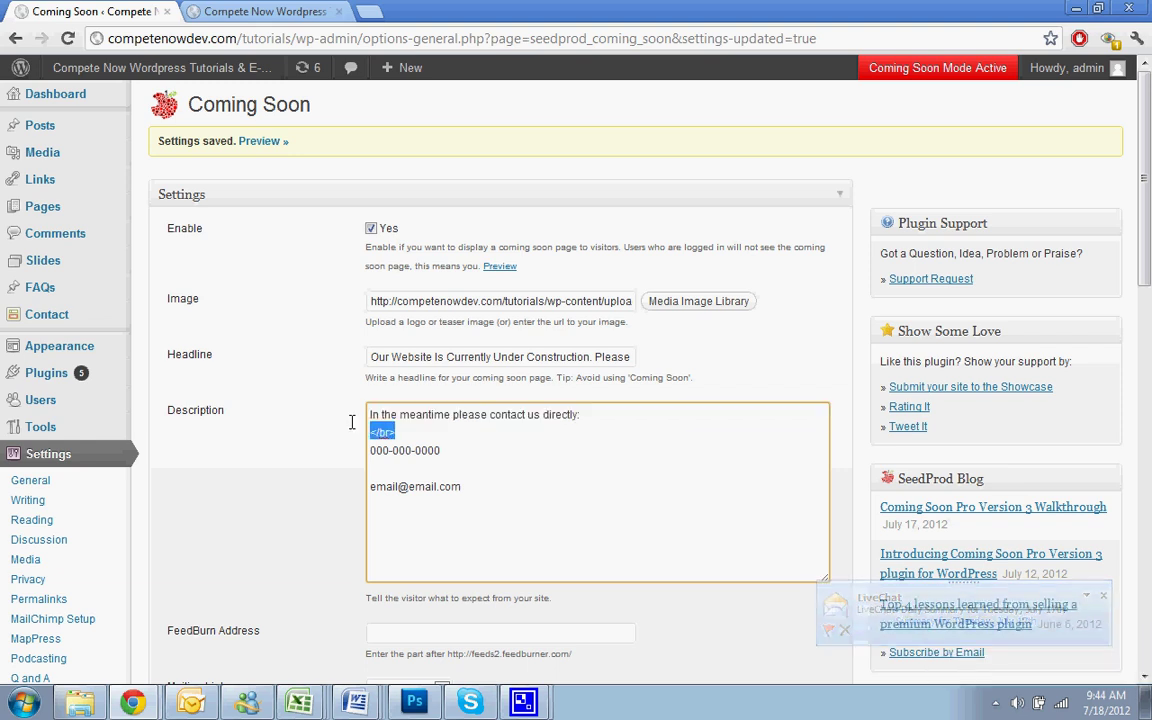
{"action": "left_click", "coordinate": [435, 470]}
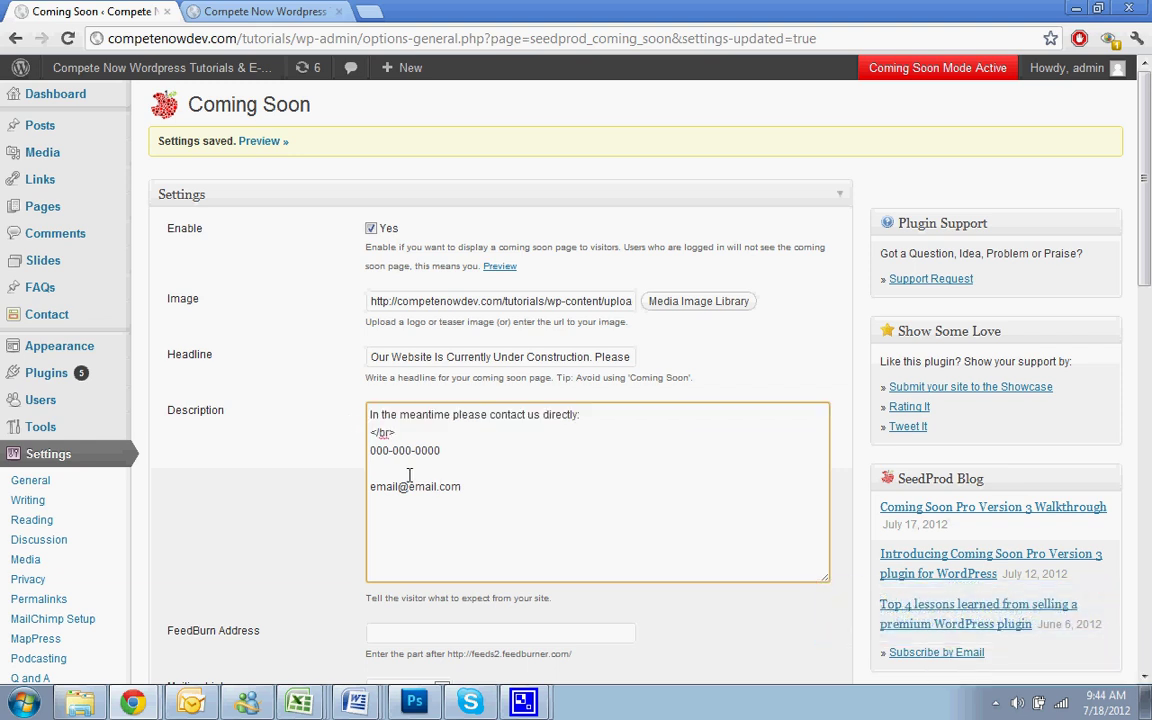
{"action": "key", "text": "ctrl+v"}
Step: Save the coming soon page settings and reload the open preview
{"action": "scroll", "coordinate": [560, 509], "scroll_direction": "down", "scroll_amount": 15}
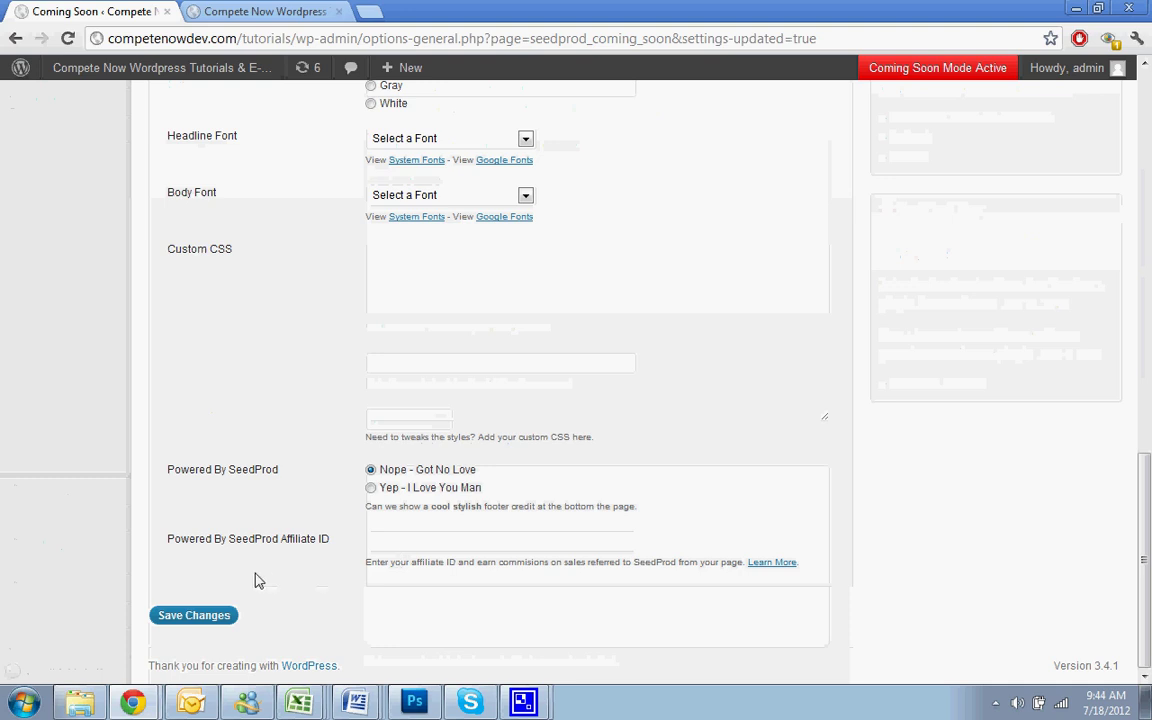
{"action": "left_click", "coordinate": [194, 615]}
{"action": "left_click", "coordinate": [200, 10]}
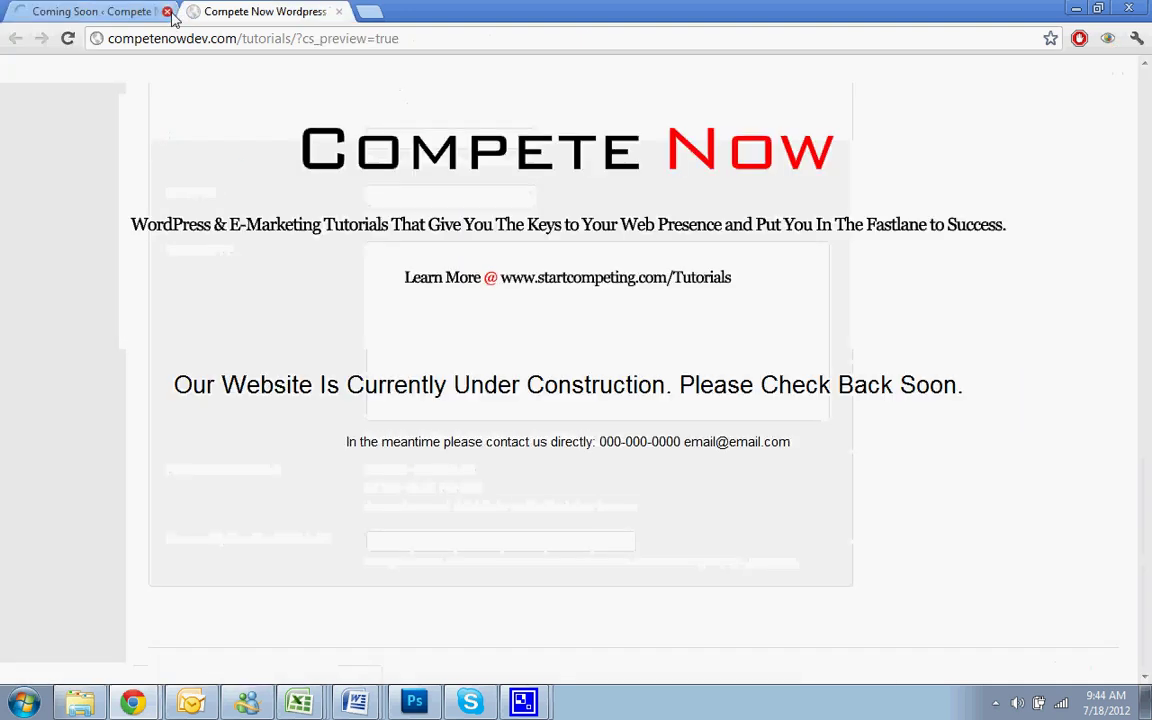
{"action": "left_click", "coordinate": [69, 39]}
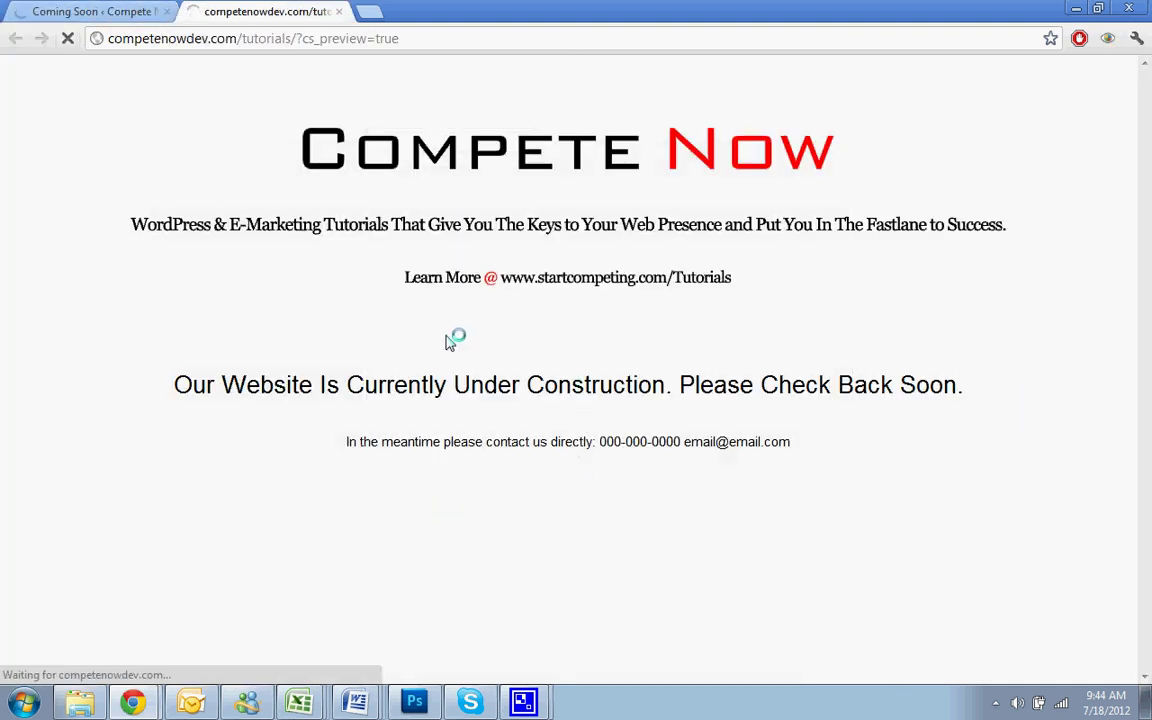